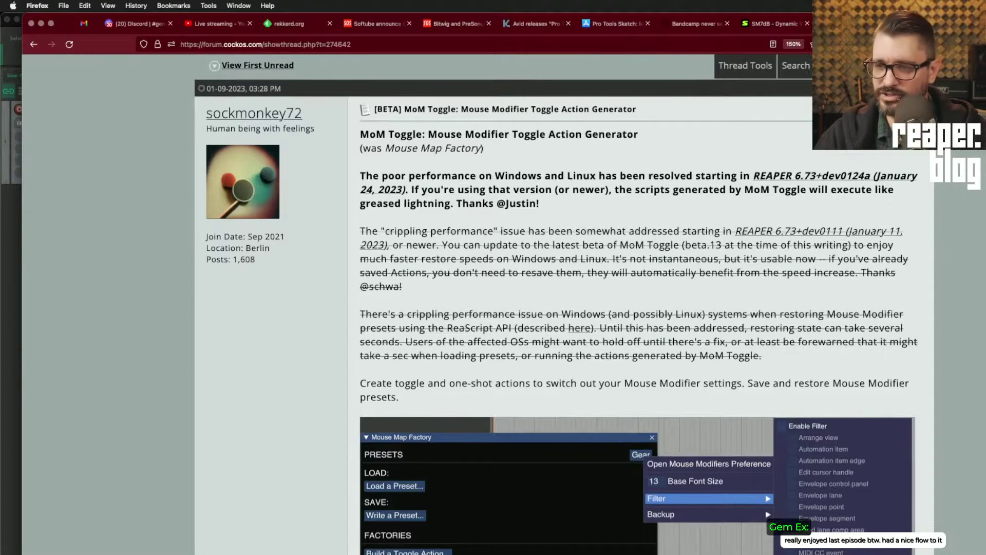
Read the MoM Toggle forum post in a narrowed Firefox window, then switch to REAPER's track lane
drag(983, 297, 922, 297)
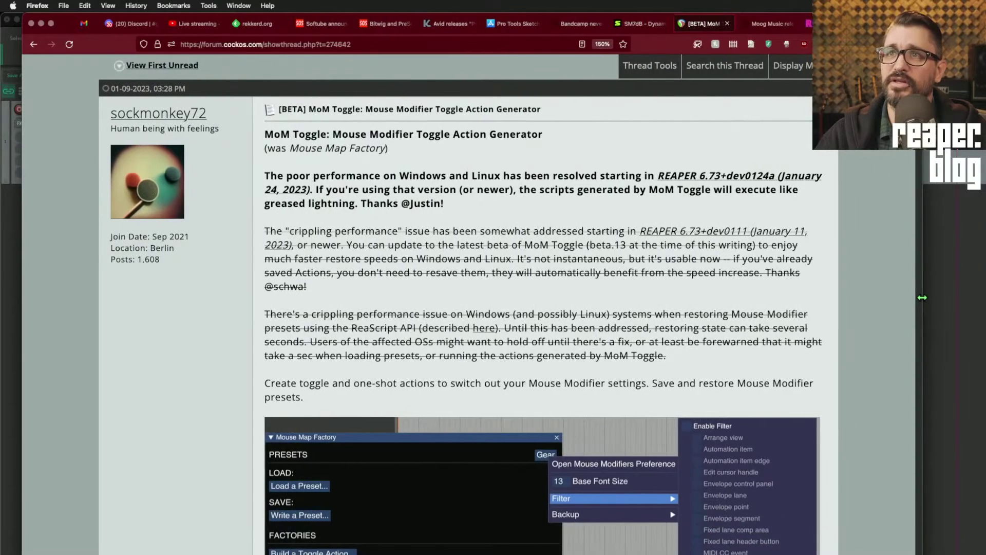
scroll(744, 224, down, 5)
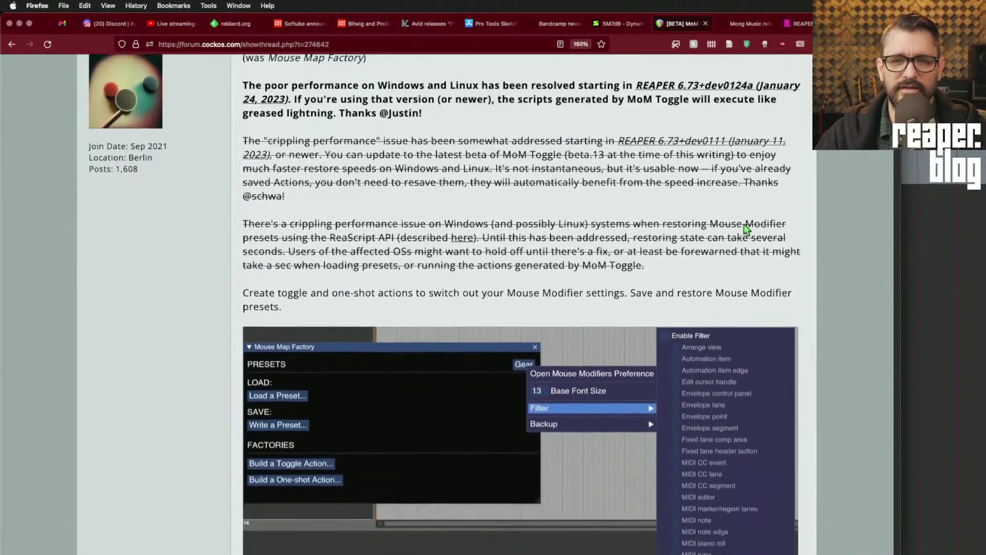
scroll(746, 229, down, 6)
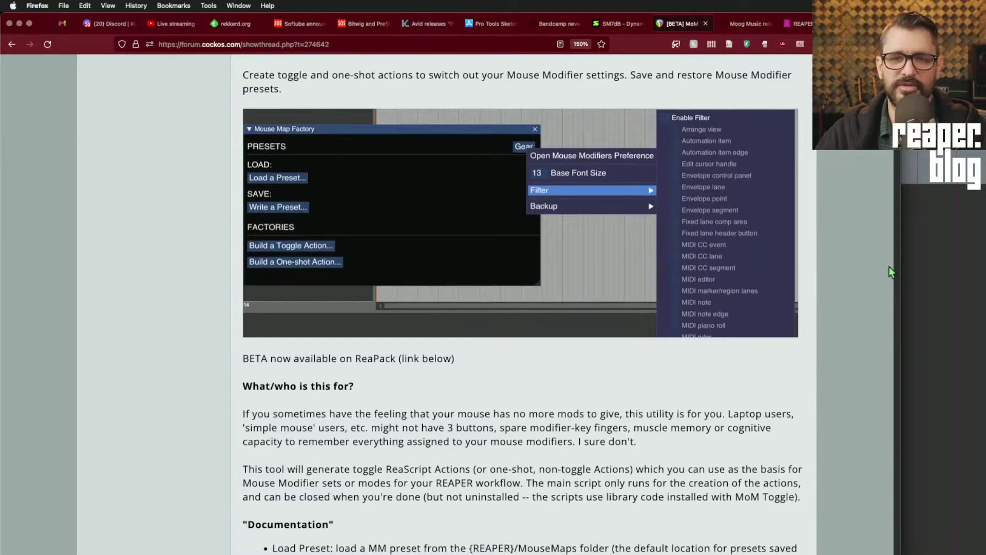
scroll(791, 271, down, 7)
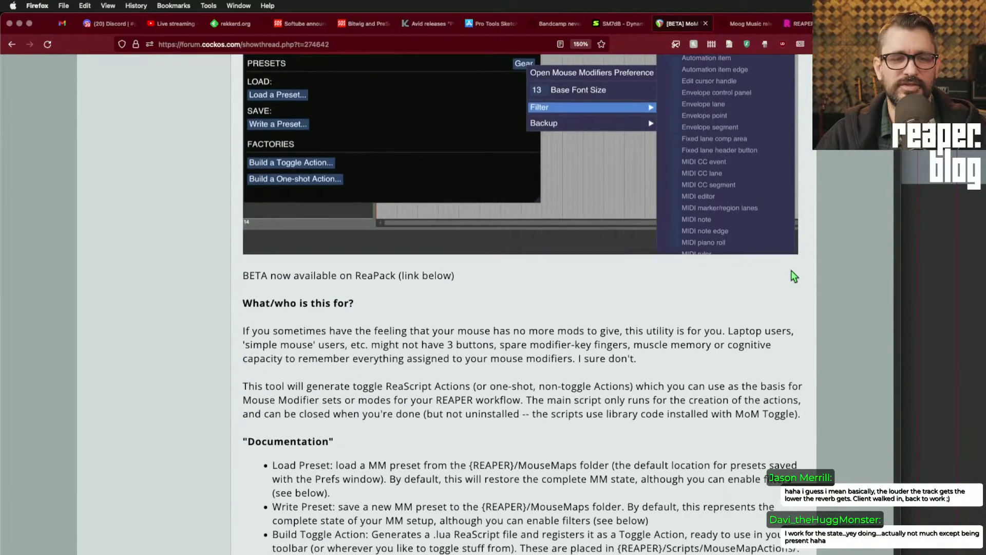
scroll(791, 270, down, 4)
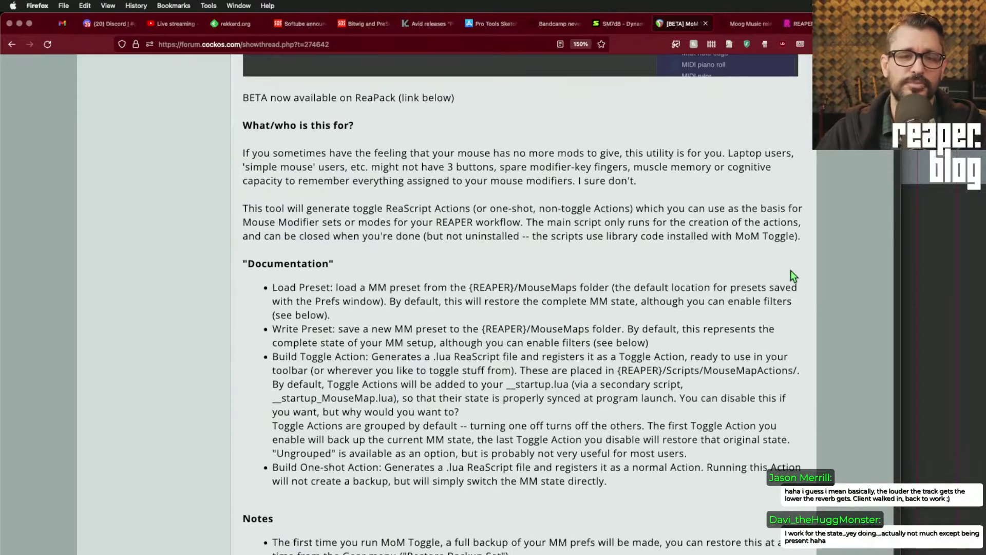
scroll(790, 270, up, 11)
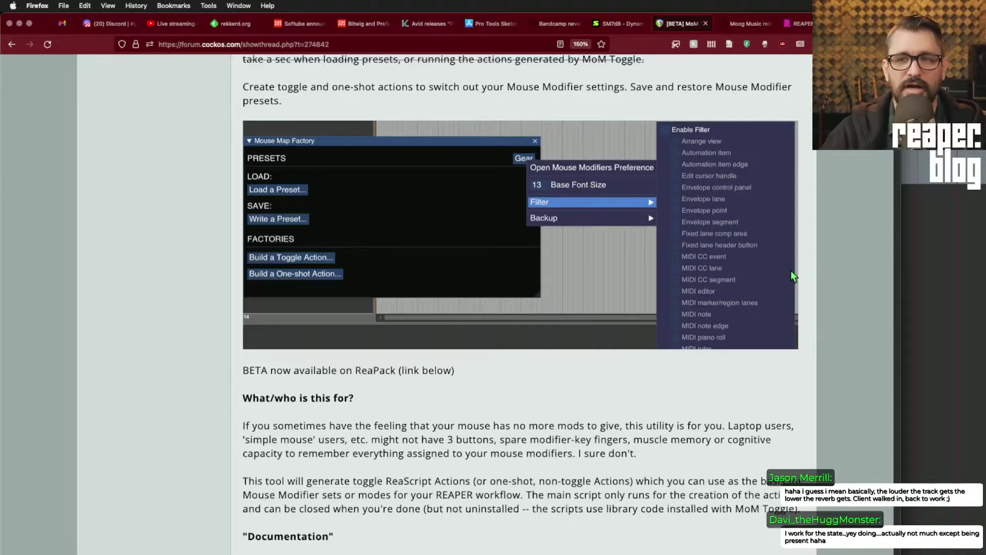
key(super+Tab)
click(395, 126)
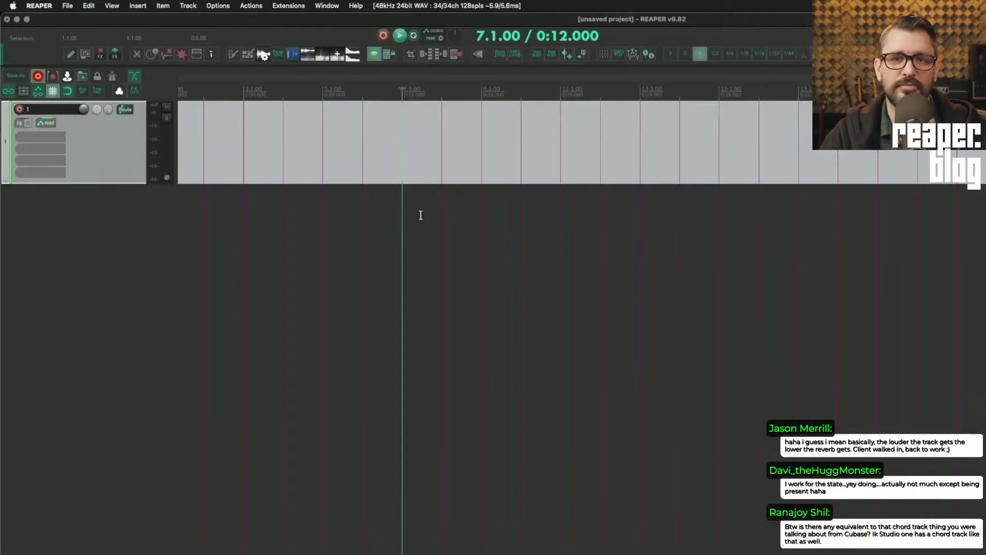
Nudge the edit cursor and bring up the Mouse Modifiers preferences on the left
key(Right)
key(Left)
key(Left)
key(Left)
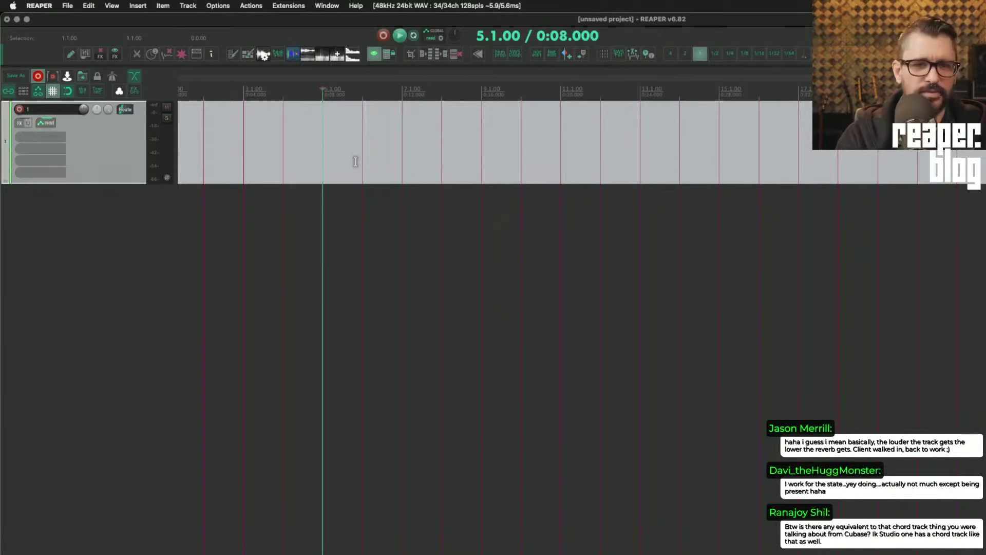
key(super+comma)
drag(623, 134, 293, 134)
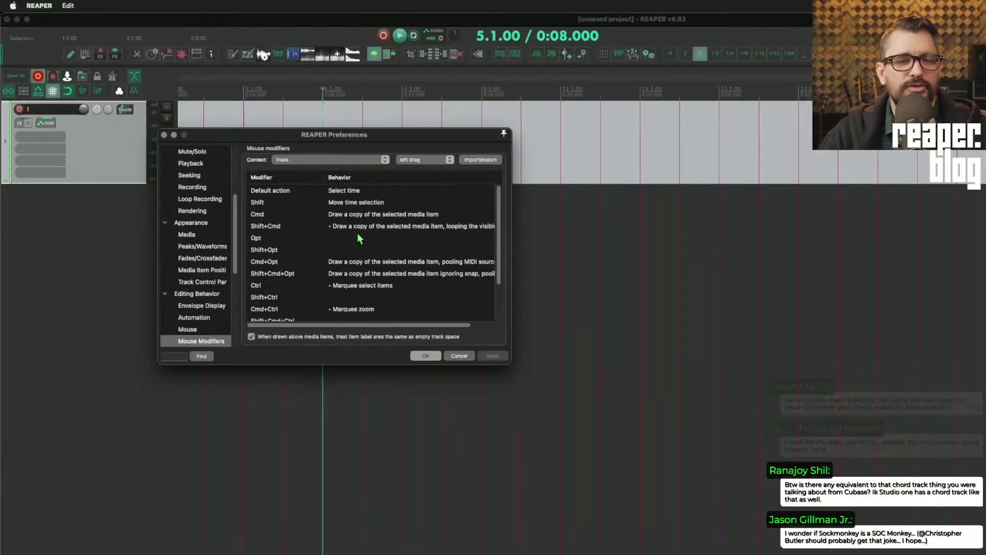
Inspect the left-drag interaction list and Import/export menu without changes, then refocus the project
click(431, 160)
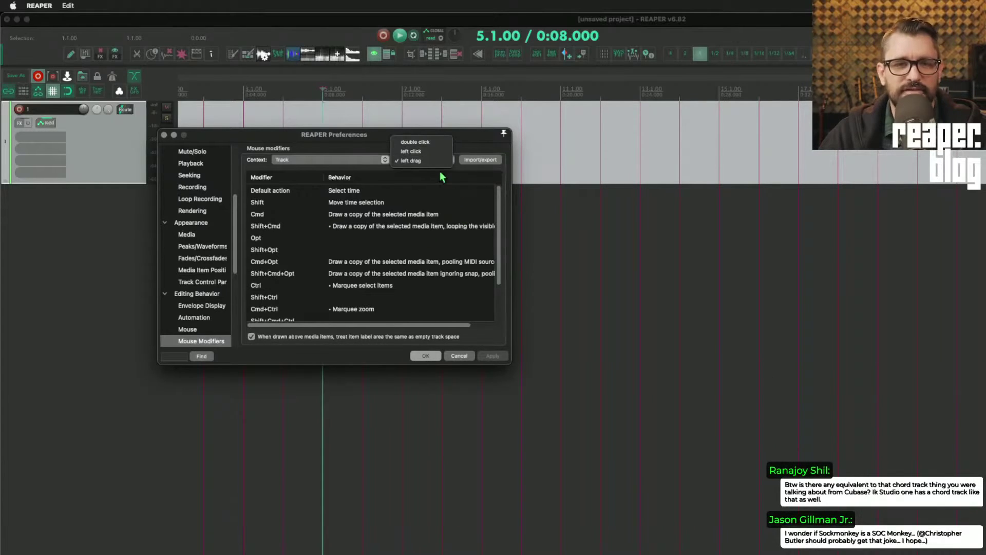
click(461, 150)
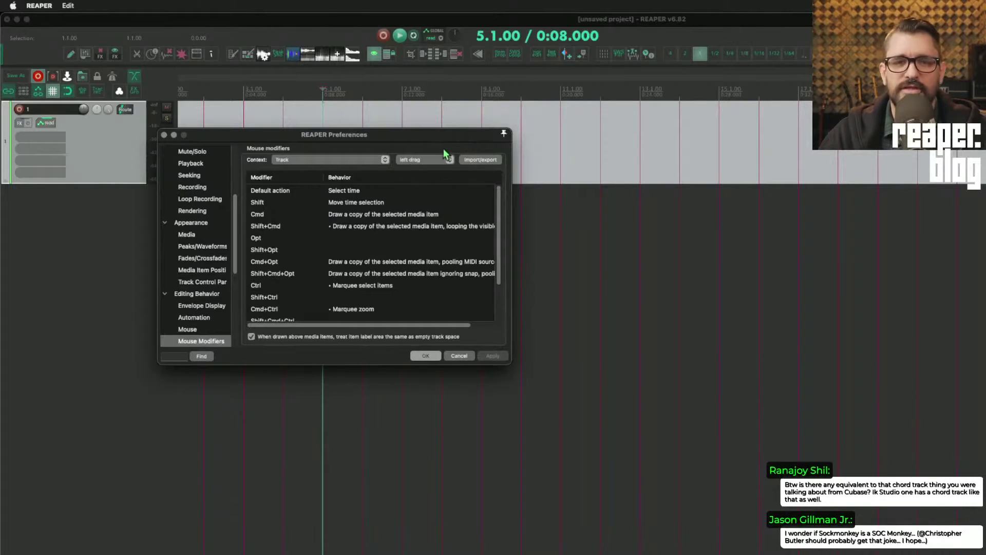
click(481, 159)
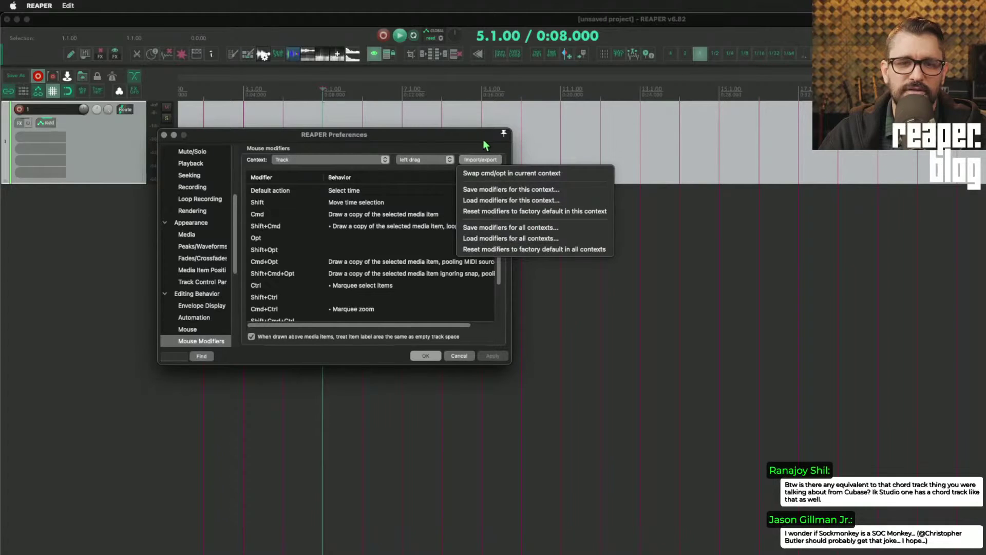
click(483, 142)
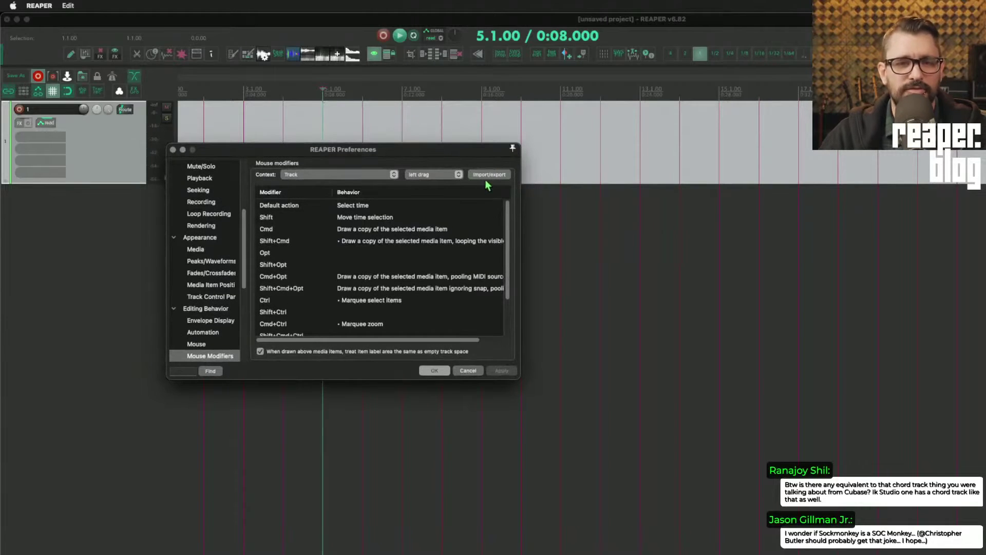
click(449, 114)
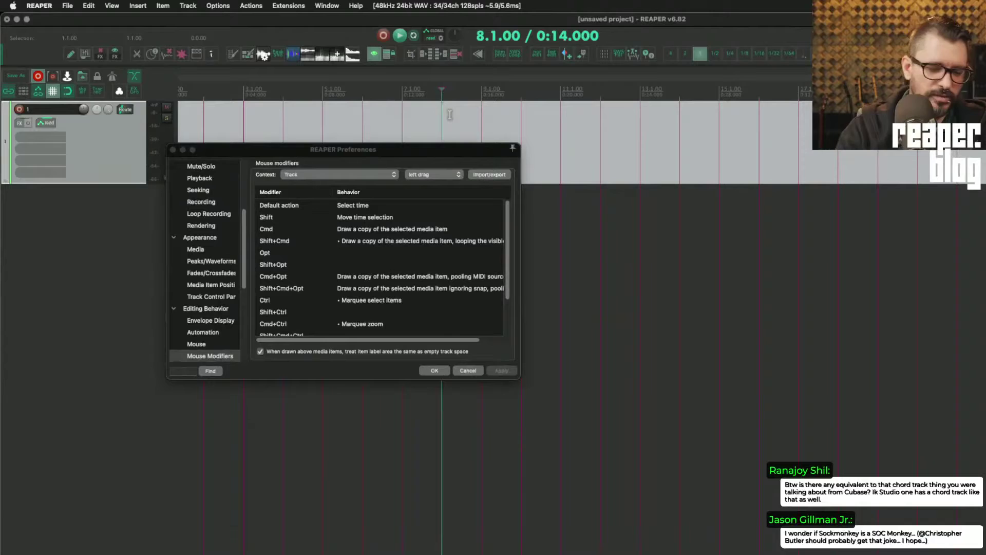
Run the MoM Toggle generator script from the Actions list filtered by 'mom'
key(shift+slash)
text(mom)
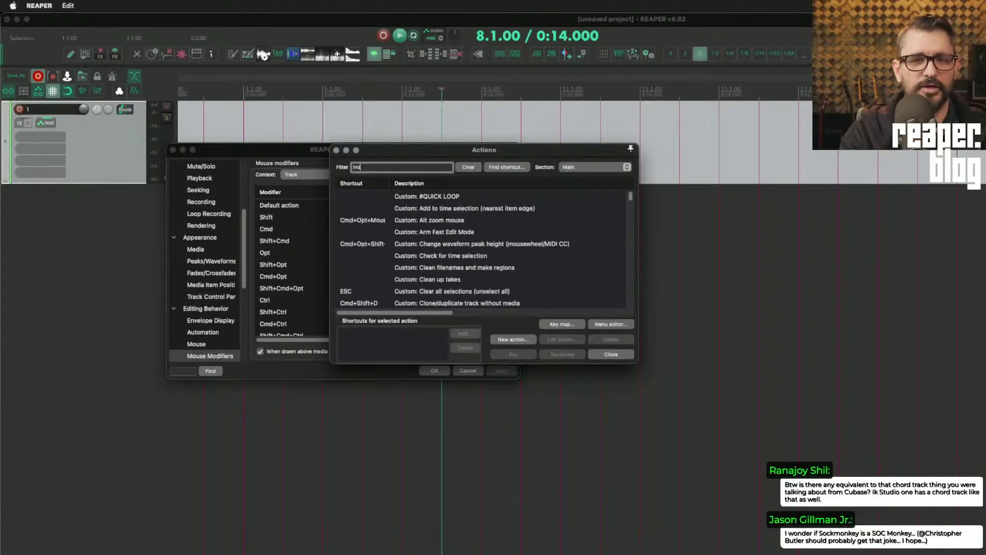
click(463, 244)
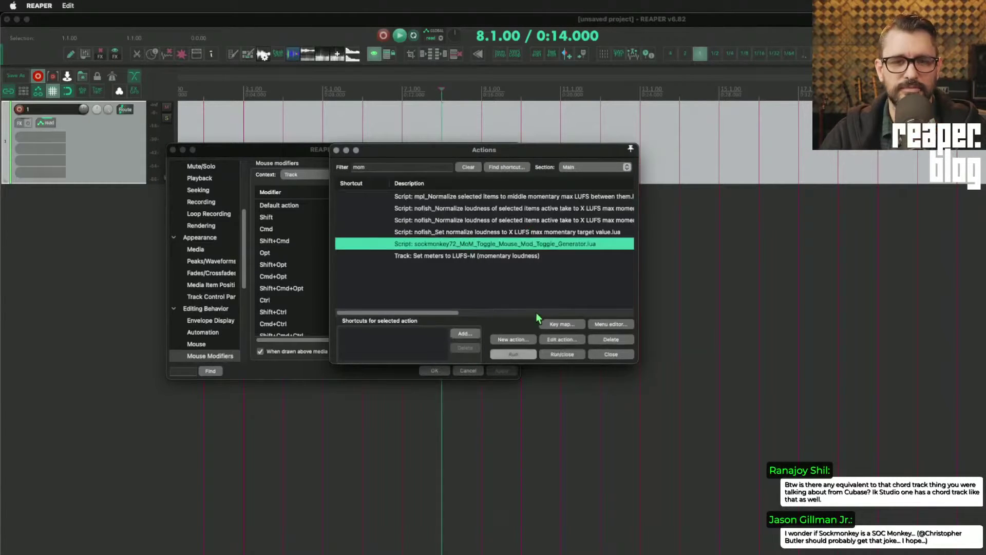
click(554, 356)
drag(352, 118, 729, 102)
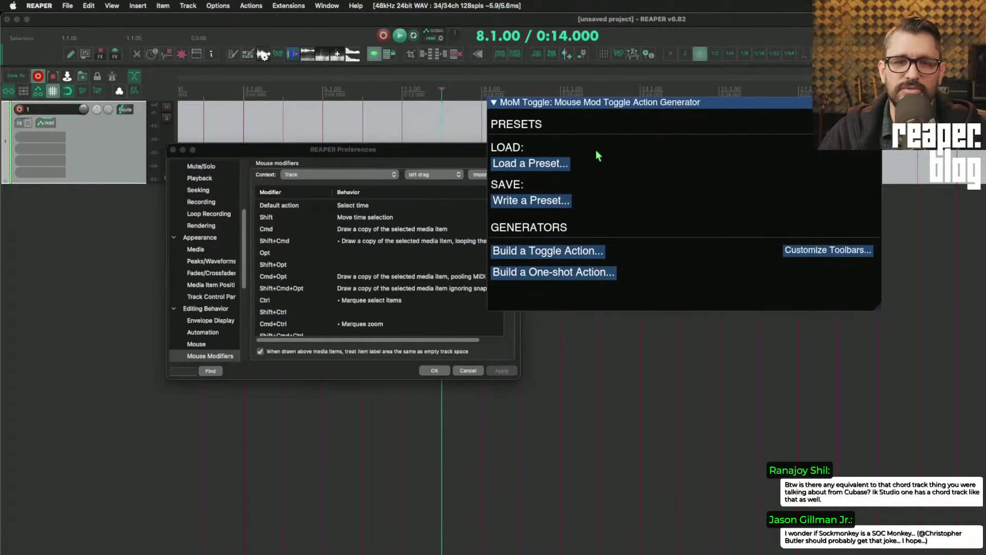
Browse the Load a Preset list, reposition the generator window and bring up its Gear menu
click(568, 167)
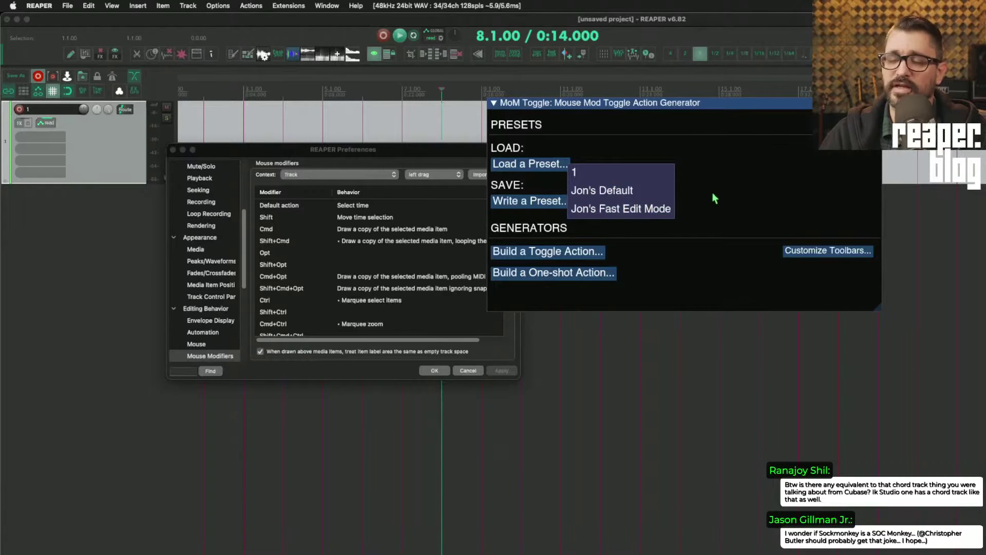
click(602, 190)
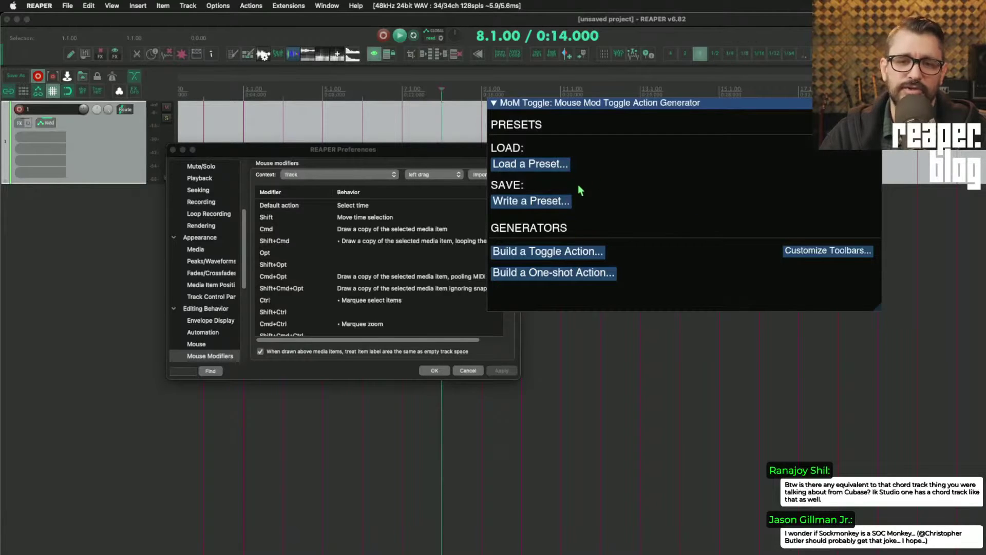
click(562, 164)
click(579, 102)
drag(584, 107, 651, 119)
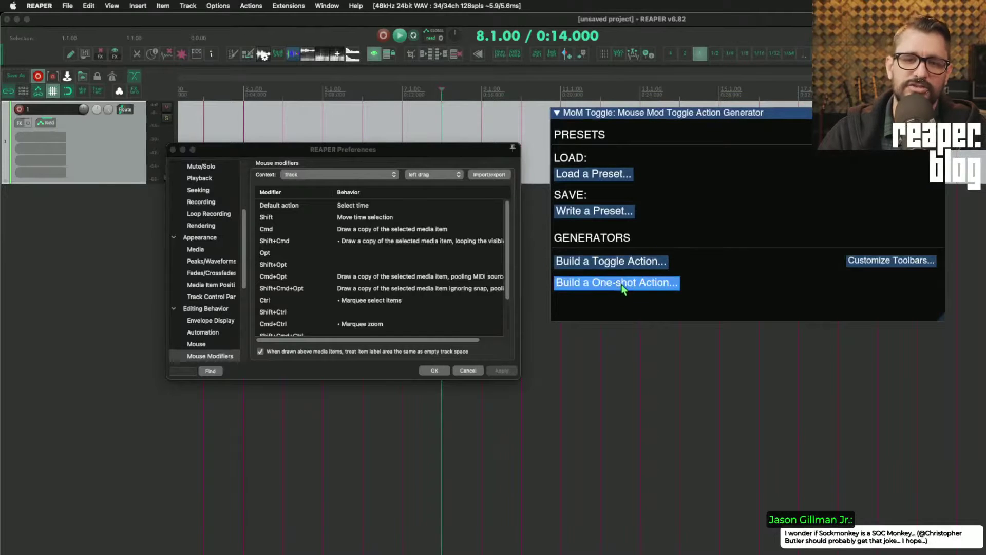
drag(667, 113, 521, 102)
click(778, 124)
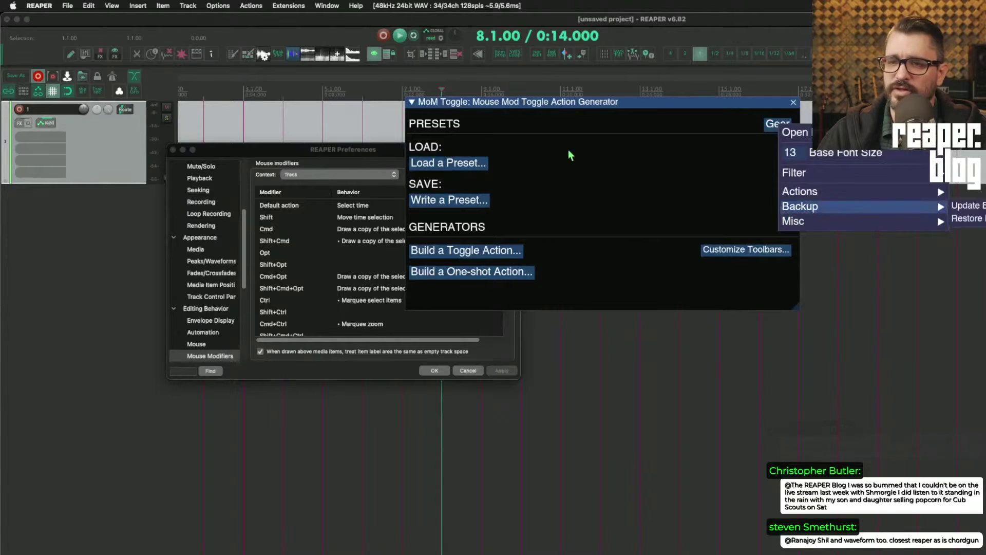
Move the MoM Toggle window to the upper left and browse the Gear menu's Filter and Actions submenus
click(574, 102)
drag(574, 102, 226, 92)
click(427, 113)
mouse_move(565, 161)
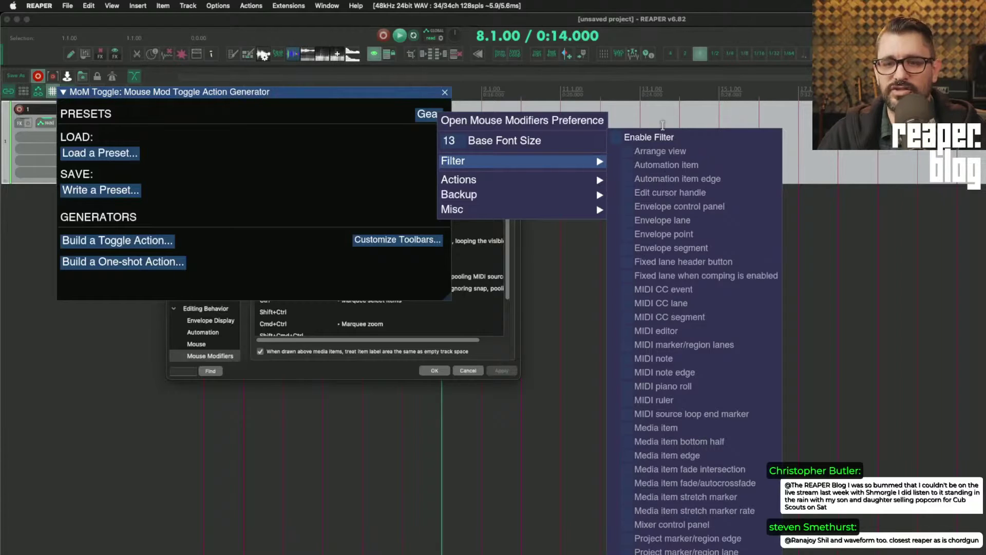
mouse_move(600, 179)
mouse_move(676, 185)
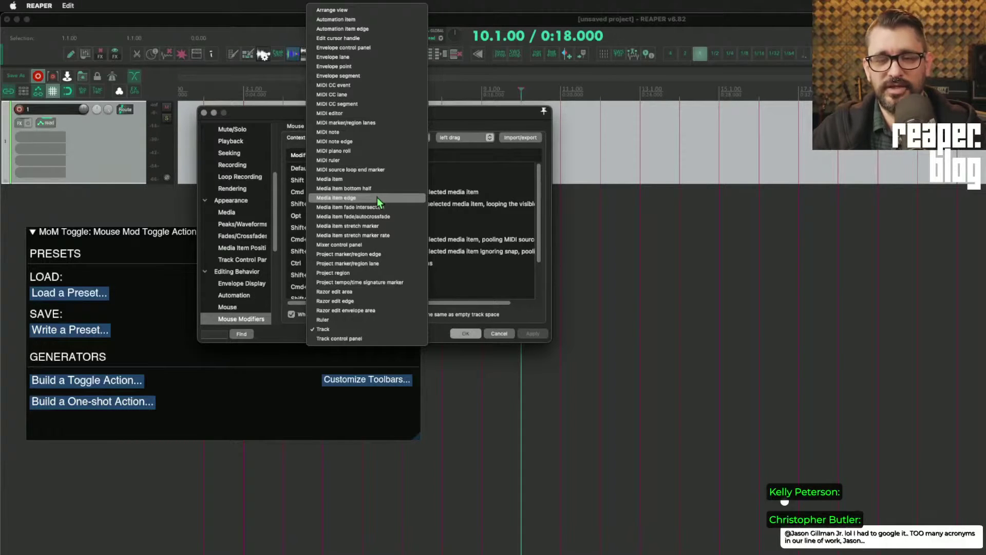
Switch the context to Media item and review Default action behaviours, keeping Move item ignoring time selection
click(329, 179)
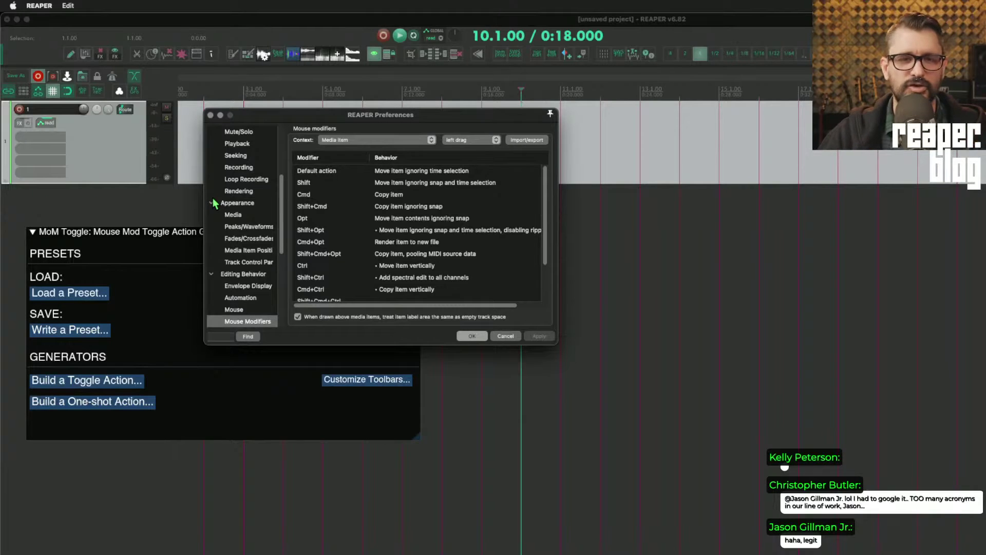
drag(383, 115, 370, 124)
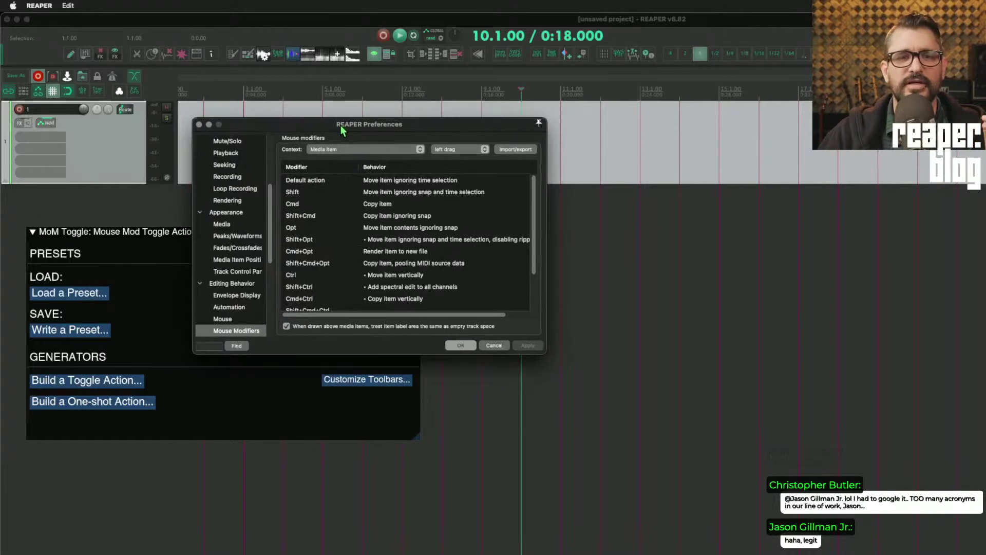
click(390, 182)
click(396, 182)
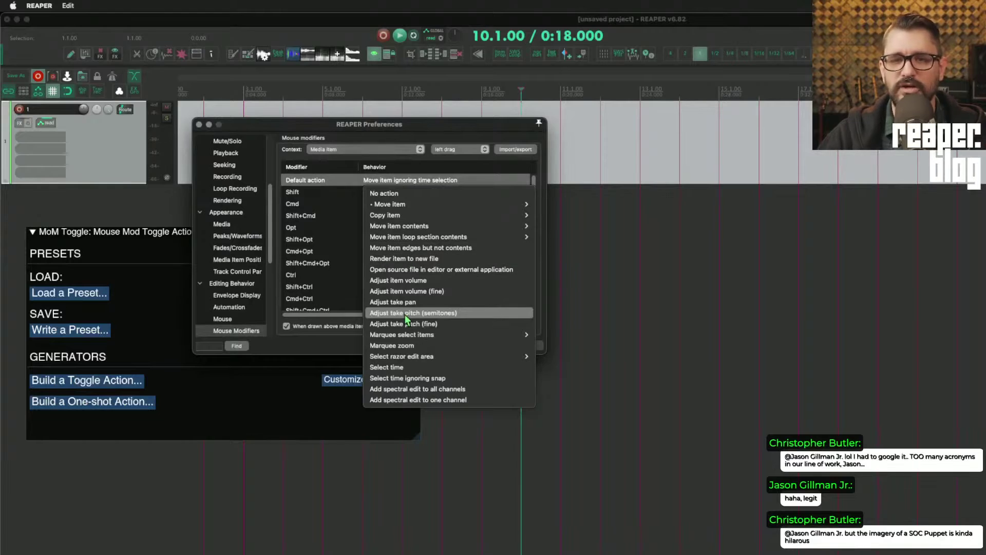
click(474, 128)
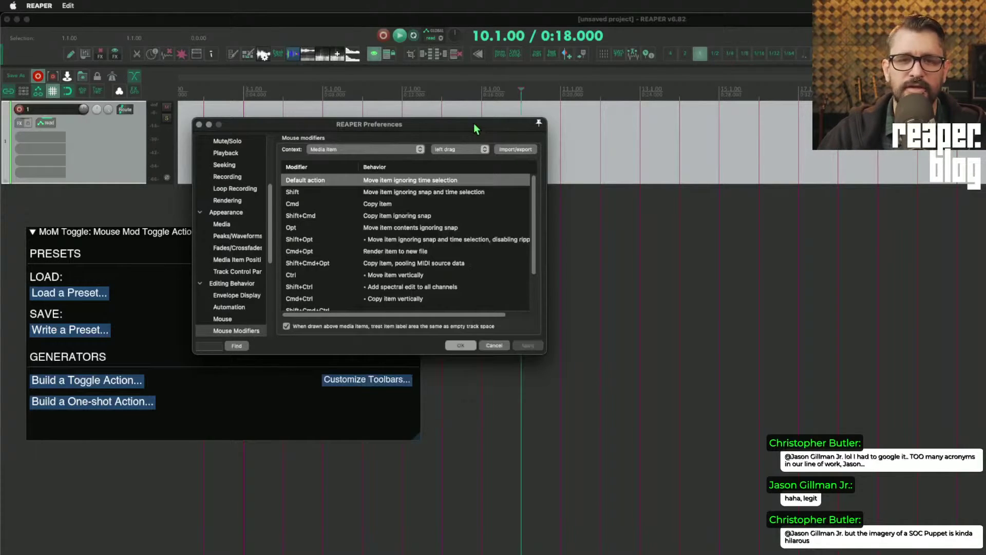
click(579, 109)
Search the Actions list for 'default mouse modifier' and browse the matching entries
key(shift+slash)
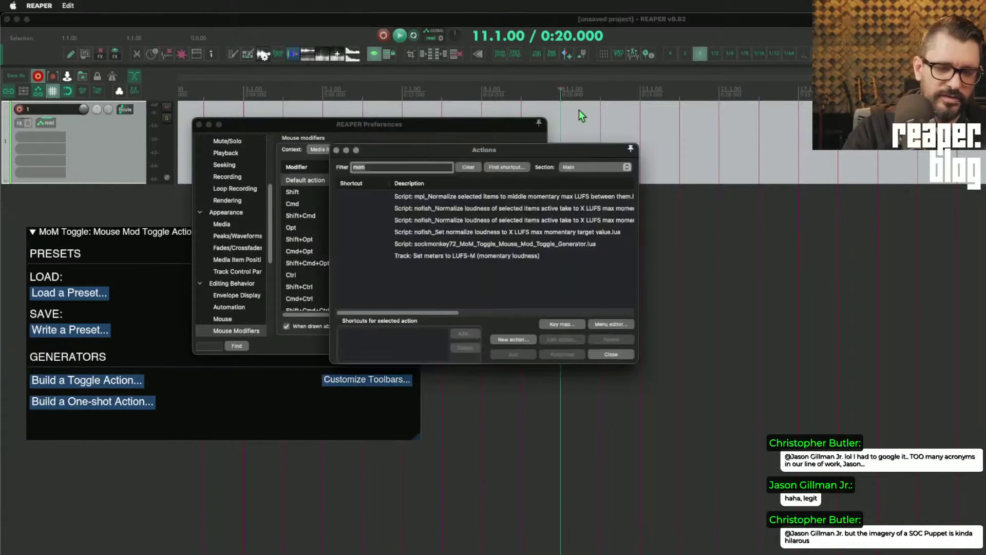
text(default mouse modifier)
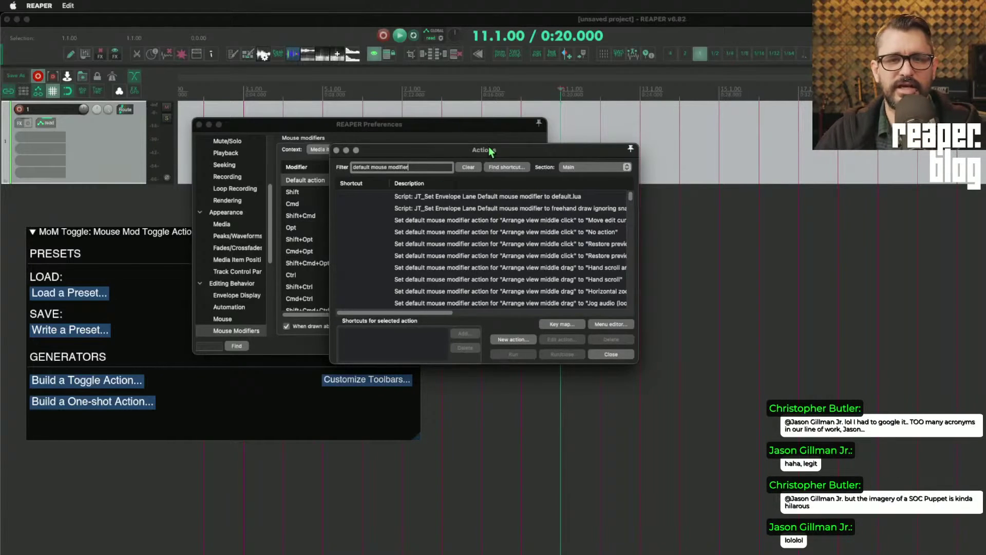
drag(491, 150, 390, 78)
mouse_move(528, 126)
mouse_down()
mouse_move(528, 195)
mouse_move(518, 201)
mouse_move(517, 122)
mouse_move(522, 134)
mouse_up()
click(437, 158)
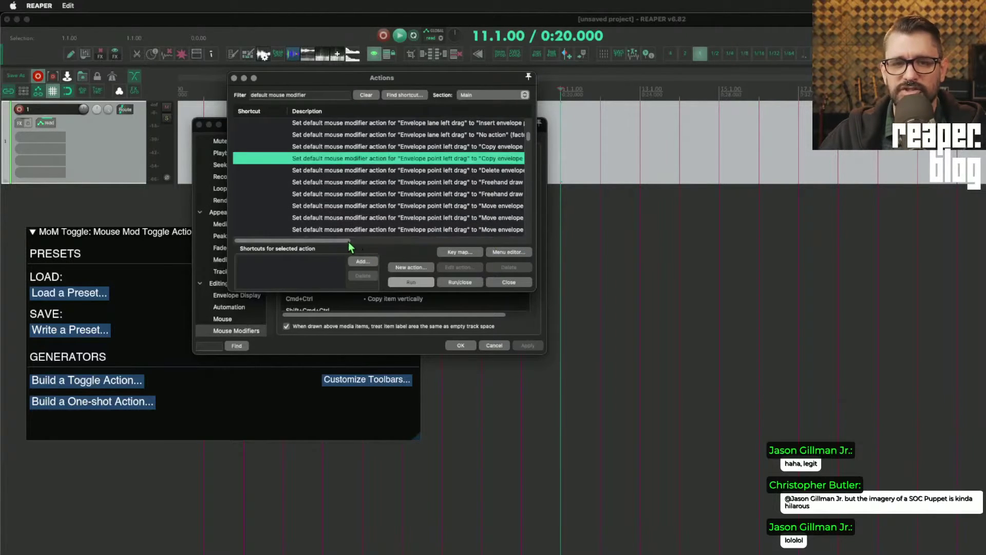
drag(347, 240, 394, 246)
drag(381, 77, 732, 109)
Keep Media item as the Preferences context and rearrange the Actions and MoM Toggle windows
click(349, 149)
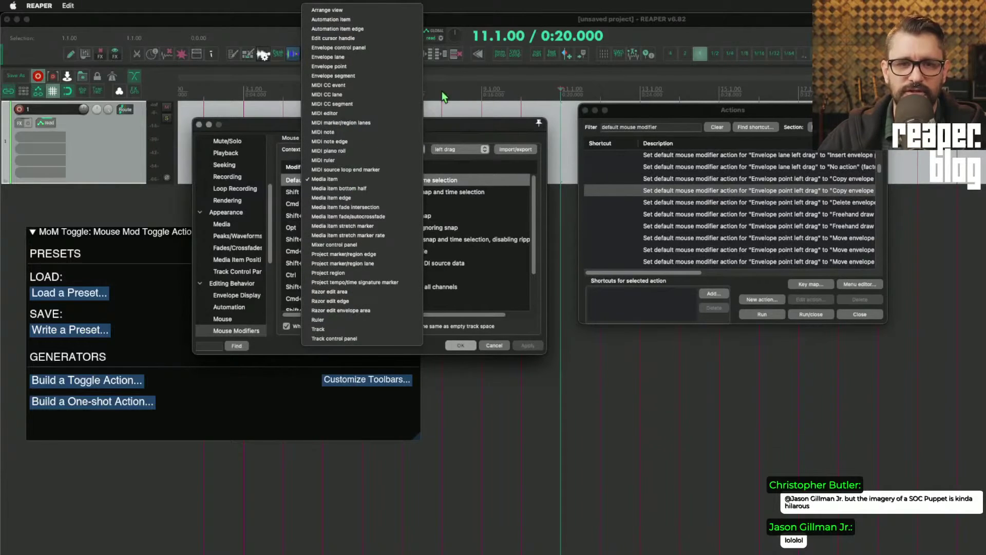
click(447, 111)
drag(696, 109, 611, 119)
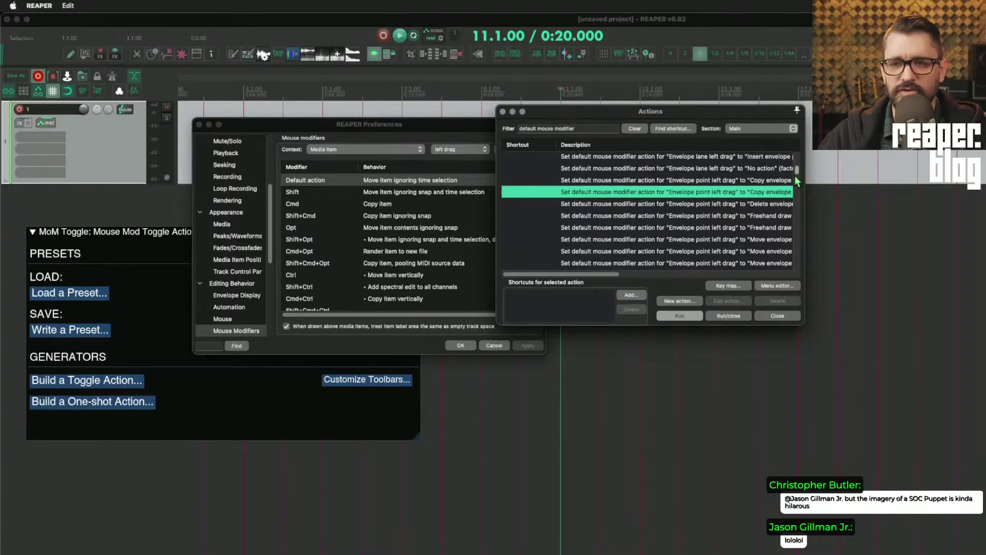
drag(797, 171, 800, 163)
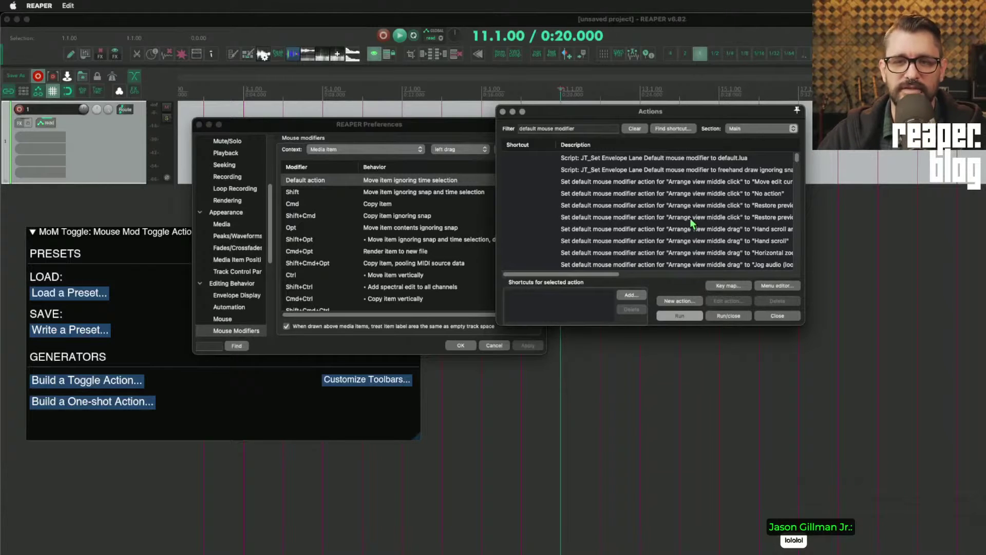
drag(565, 113, 578, 122)
click(95, 233)
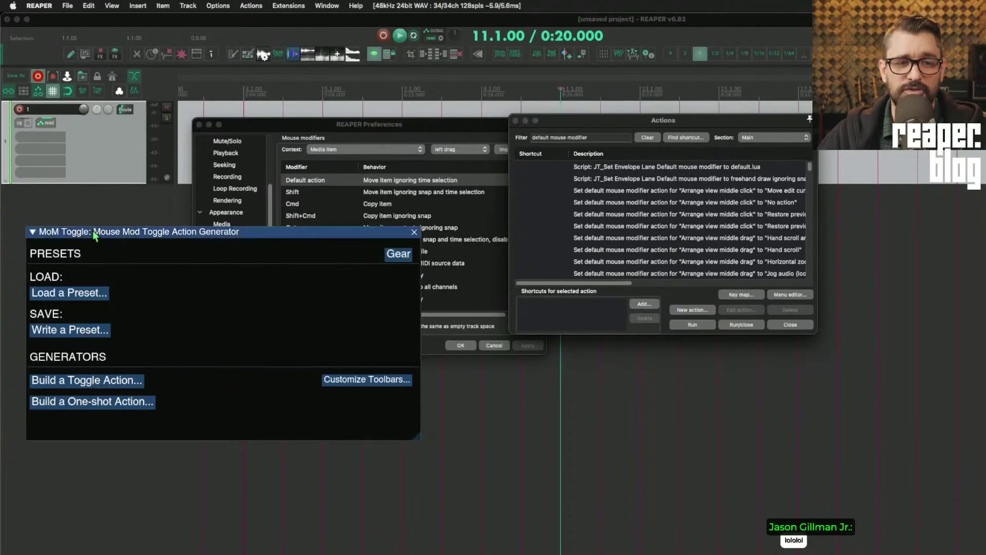
drag(95, 234, 102, 268)
click(587, 128)
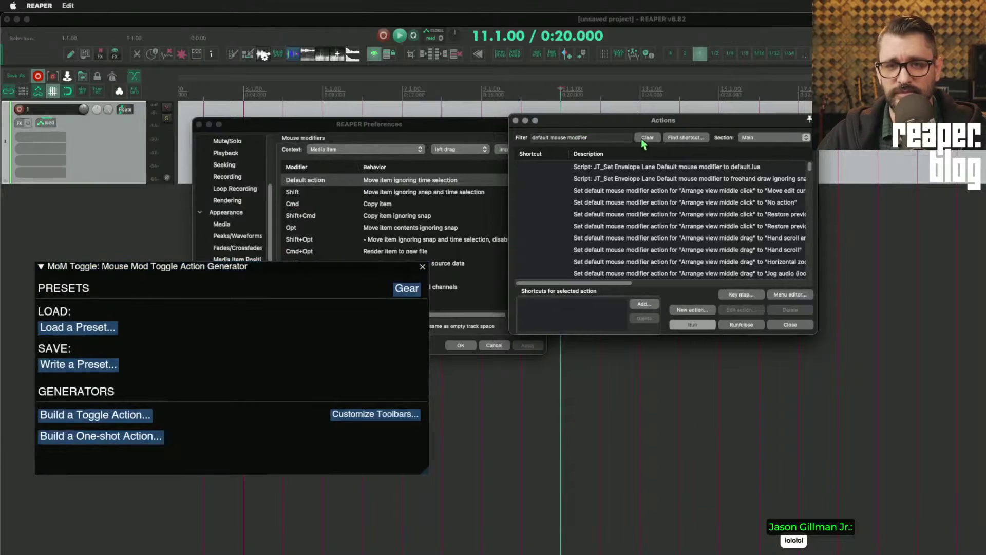
Filter the Actions list for 'fast' and edit the 'Custom: fast edit mode' action
scroll(603, 169, down, 3)
click(647, 138)
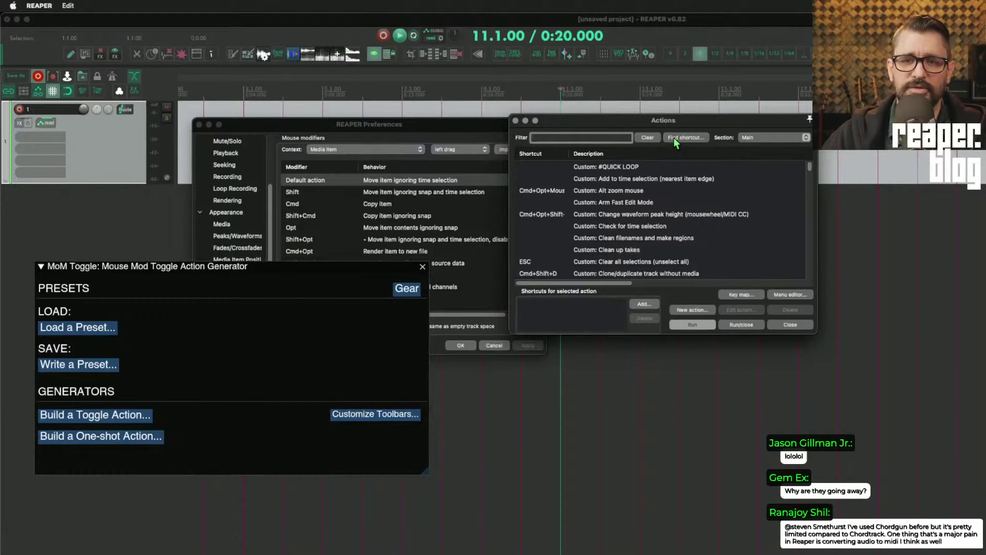
text(fast)
click(741, 310)
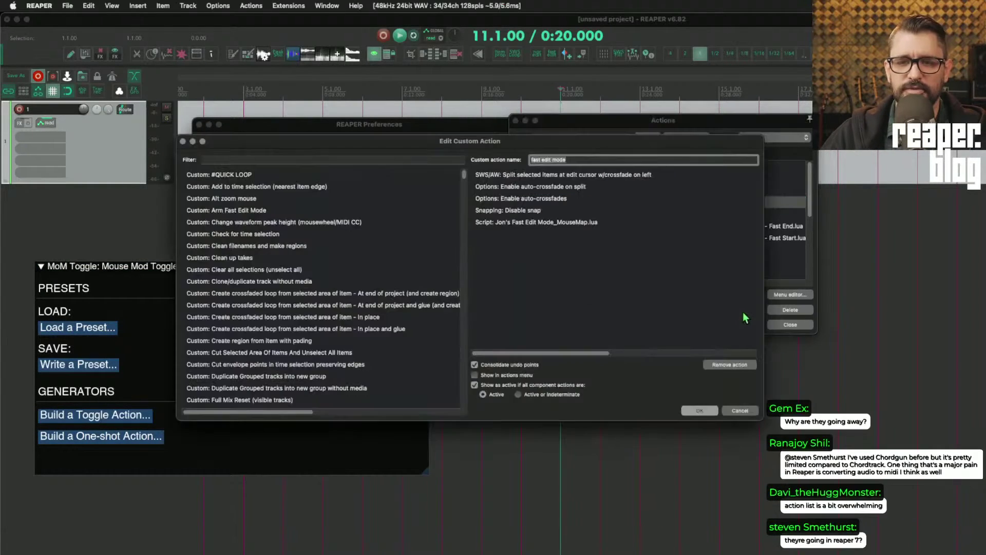
Review its crossfade-split, auto-crossfade, snap-off and MouseMap script steps, then move windows aside
click(545, 176)
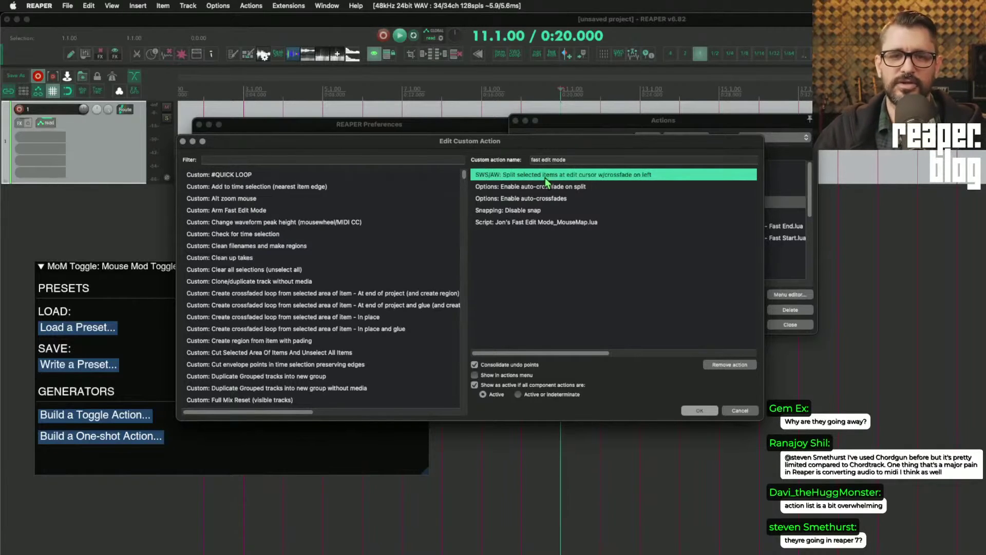
key(Down)
key(Down)
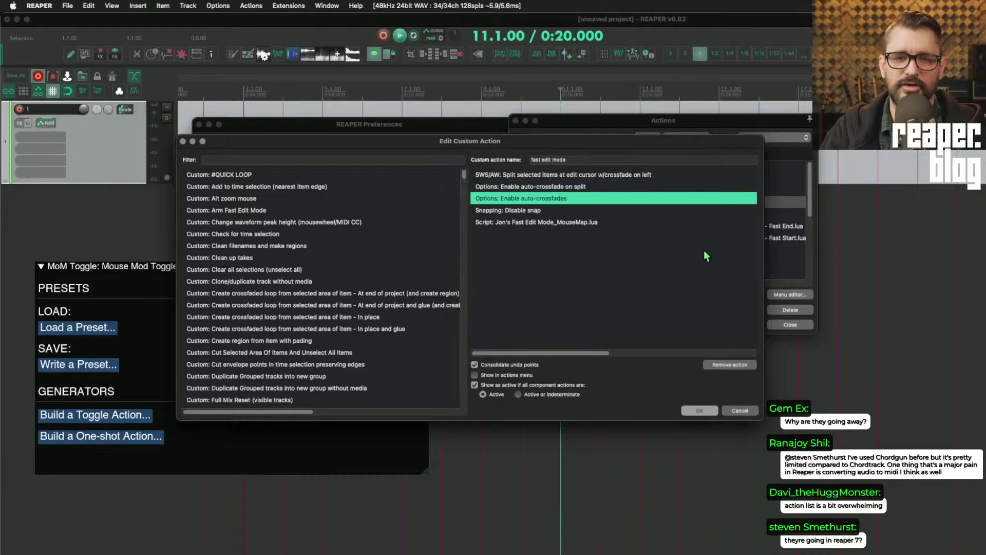
key(Down)
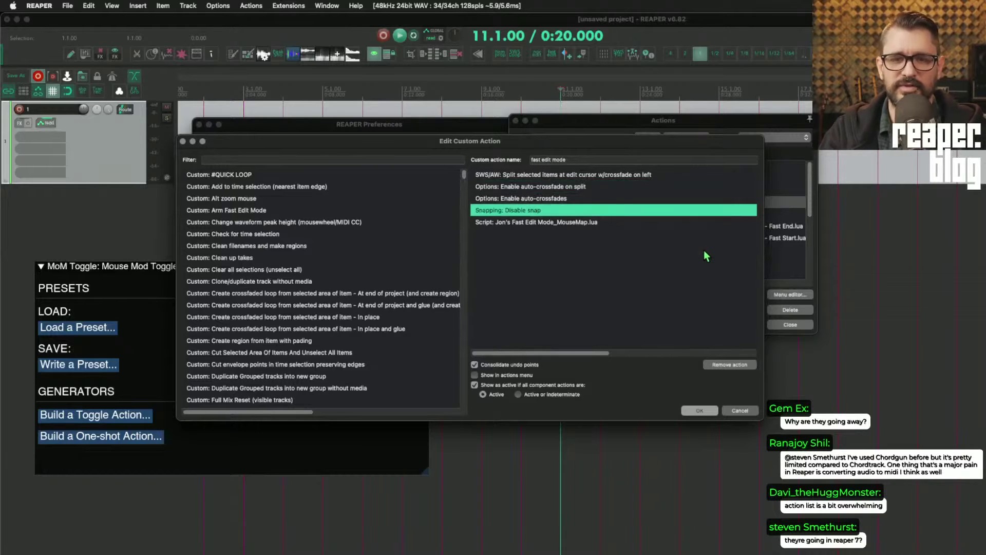
key(Down)
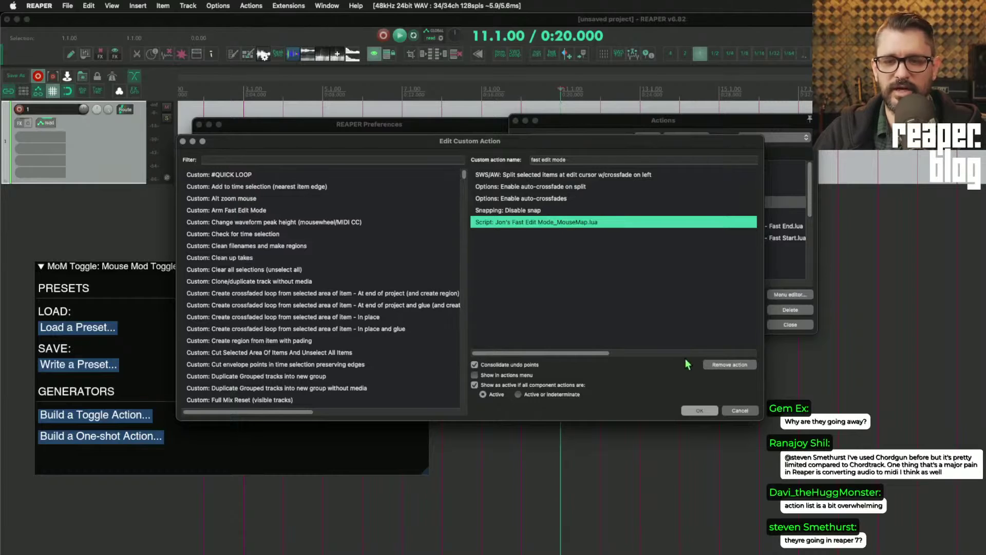
drag(467, 148, 858, 235)
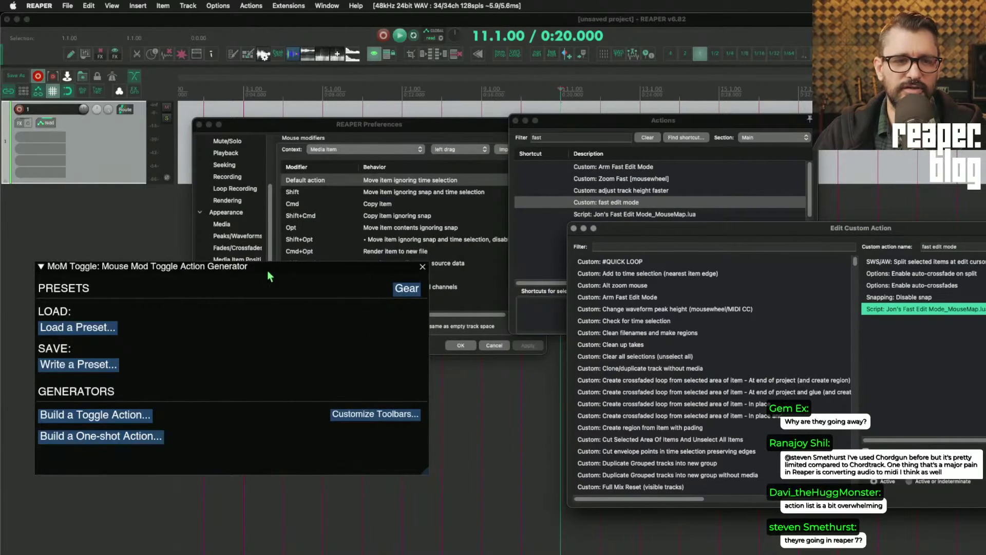
drag(267, 276, 416, 122)
Load the Jon's Fast Edit Mode preset from MoM Toggle's preset list
click(260, 175)
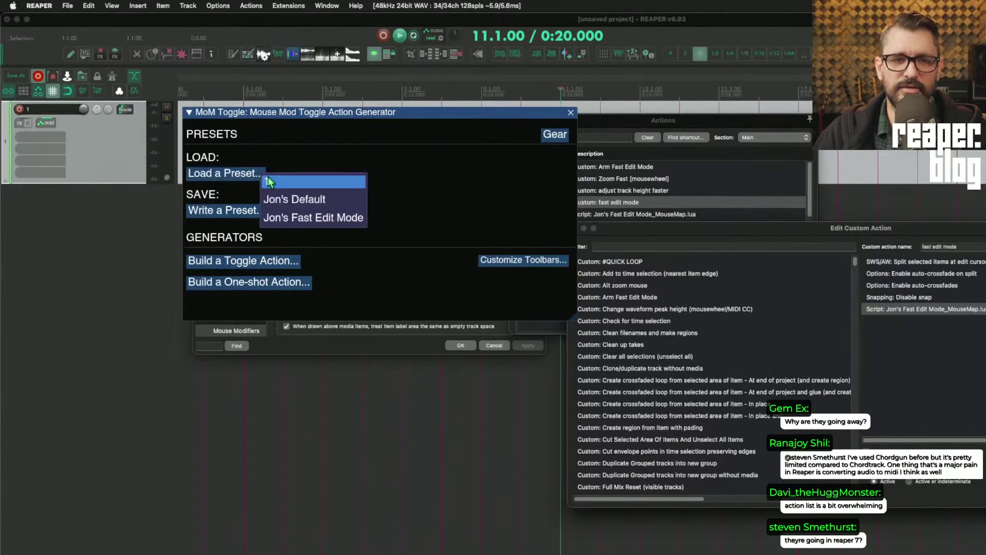
click(354, 218)
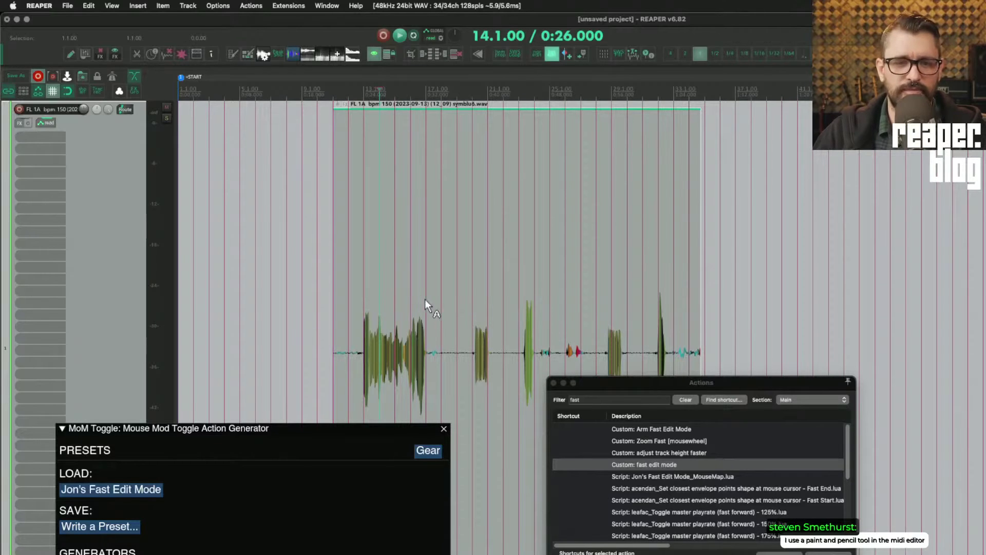
Split the audio item at bars 13 and 17, slip its content, nudge it and trim the right piece
click(364, 297)
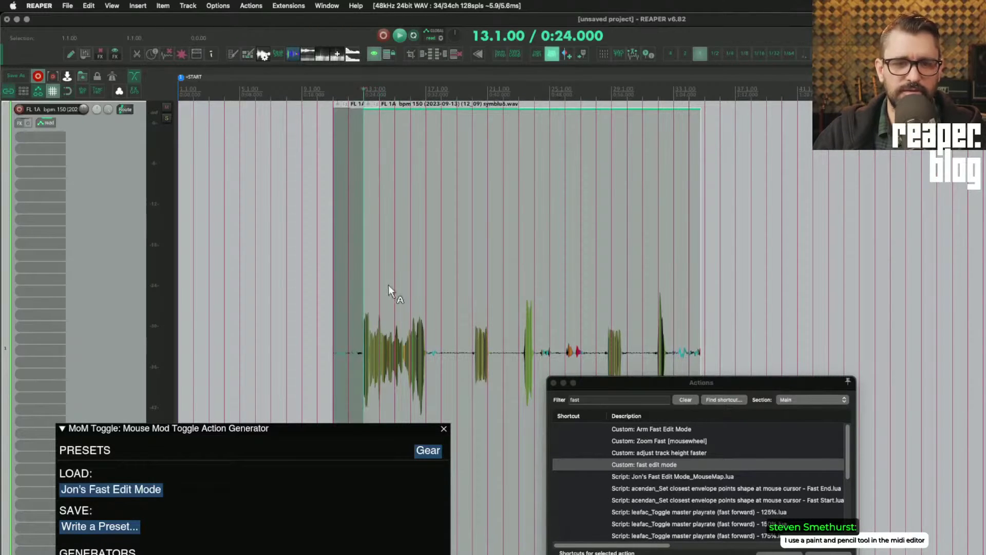
click(427, 278)
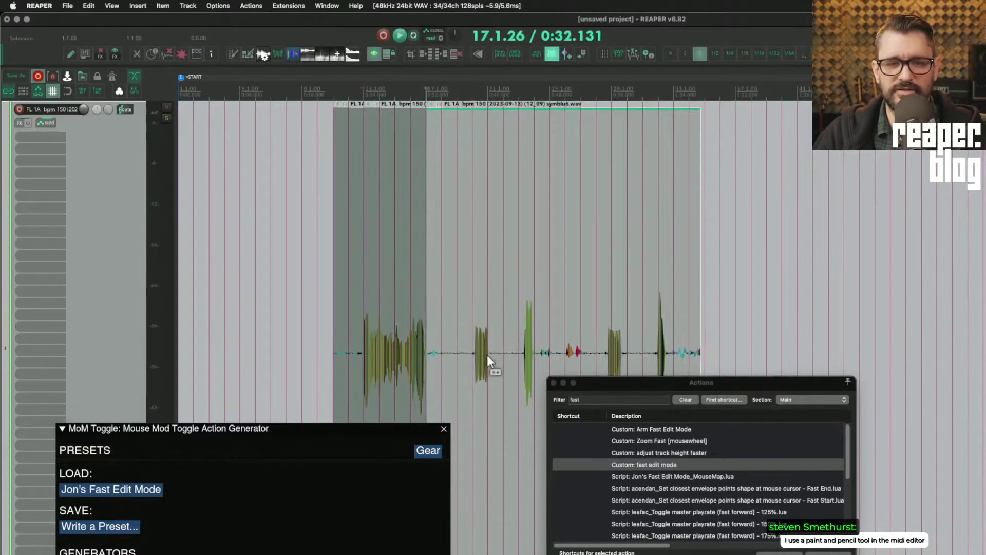
drag(473, 404, 448, 408)
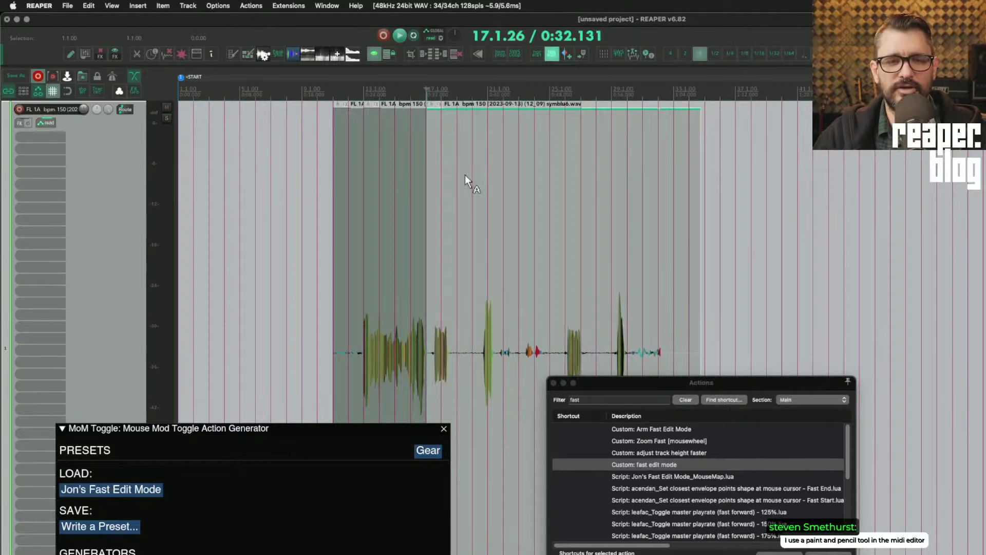
mouse_move(476, 125)
mouse_down()
mouse_move(638, 126)
mouse_move(487, 139)
mouse_up()
mouse_move(444, 366)
mouse_down()
mouse_move(472, 383)
mouse_move(451, 364)
mouse_up()
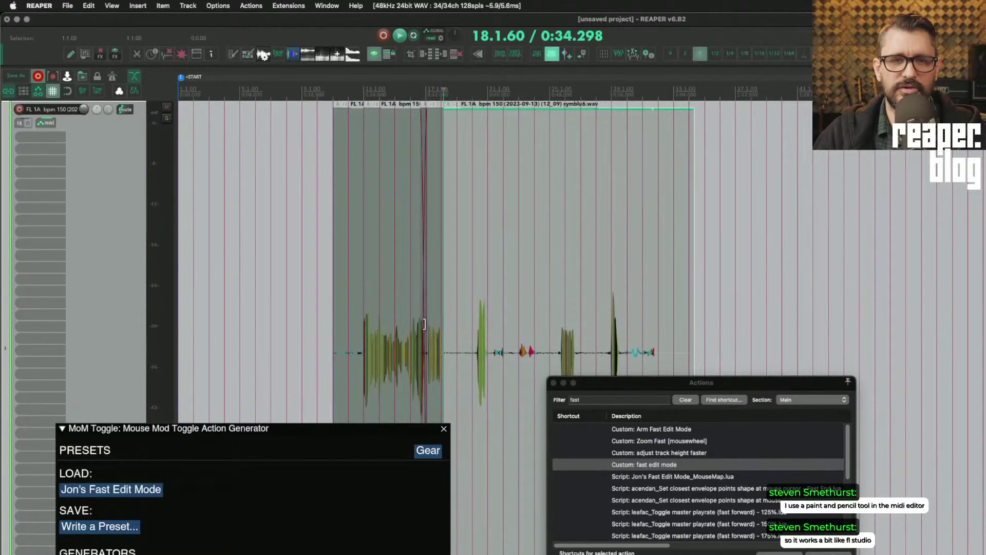
Adjust the crossfade length between the split items
scroll(424, 323, up, 5)
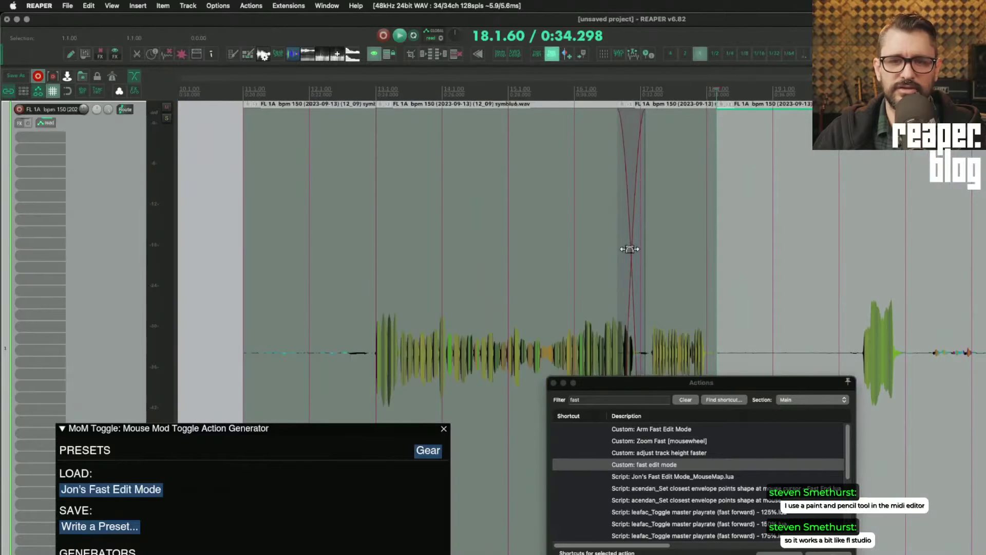
drag(629, 249, 562, 273)
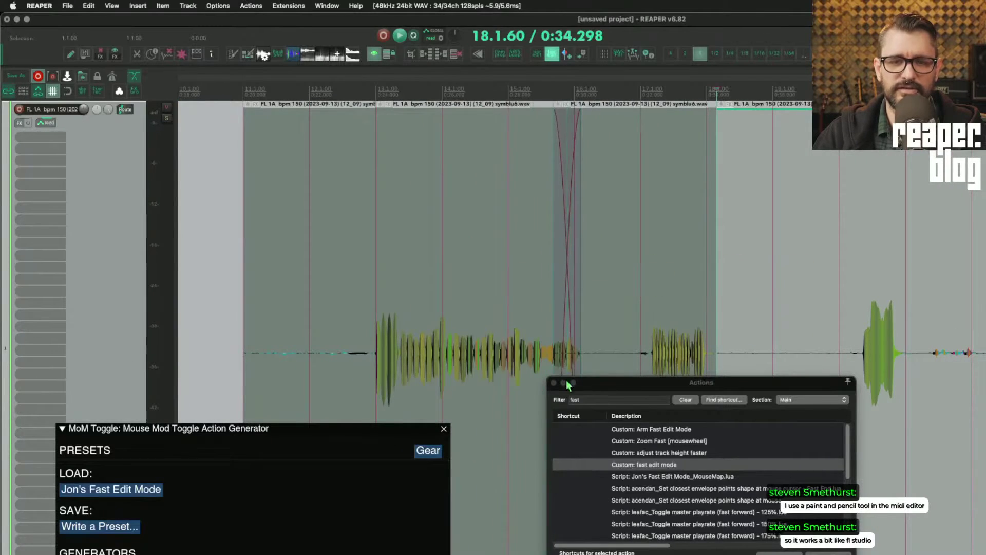
drag(603, 389, 584, 373)
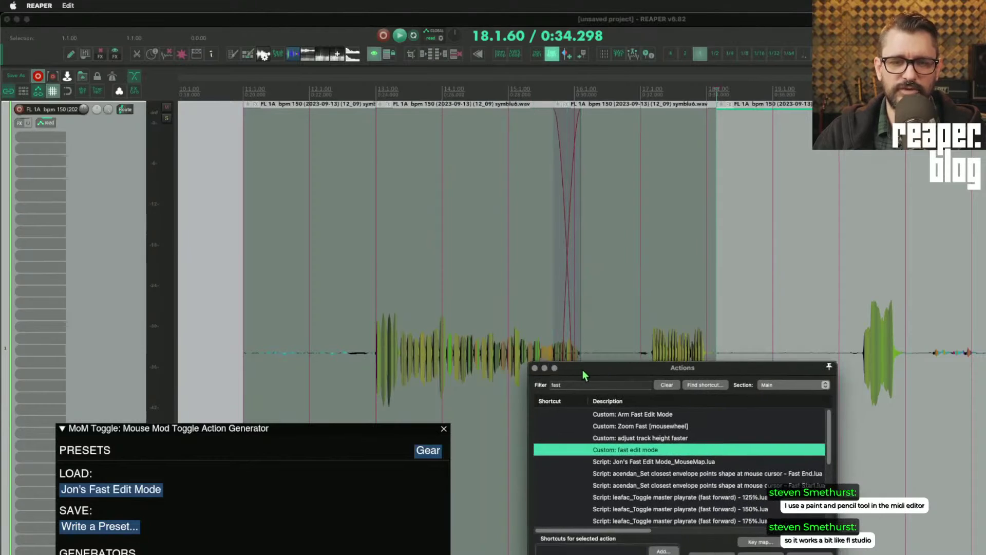
click(539, 57)
Select the first items and drag them earlier so they overlap near bar 12
click(485, 248)
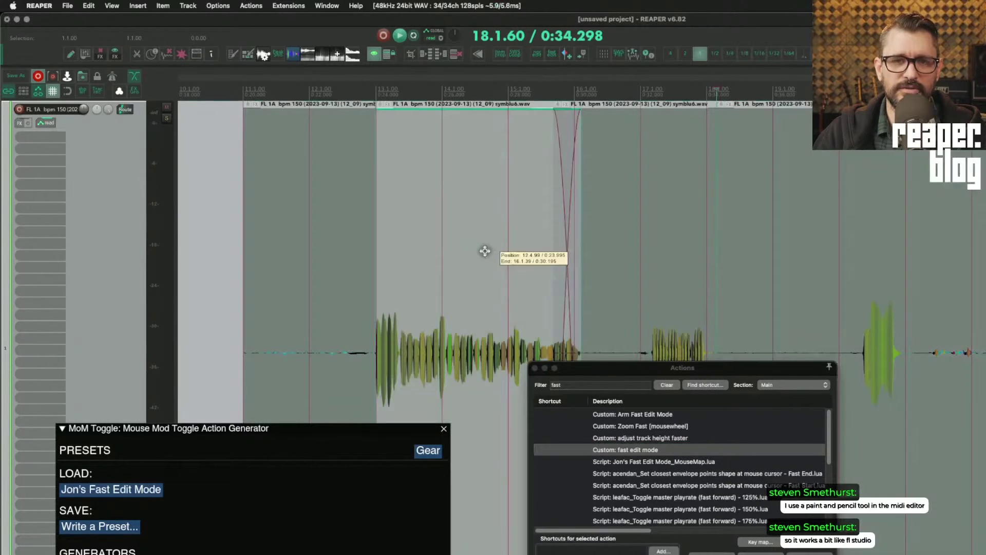
click(316, 221)
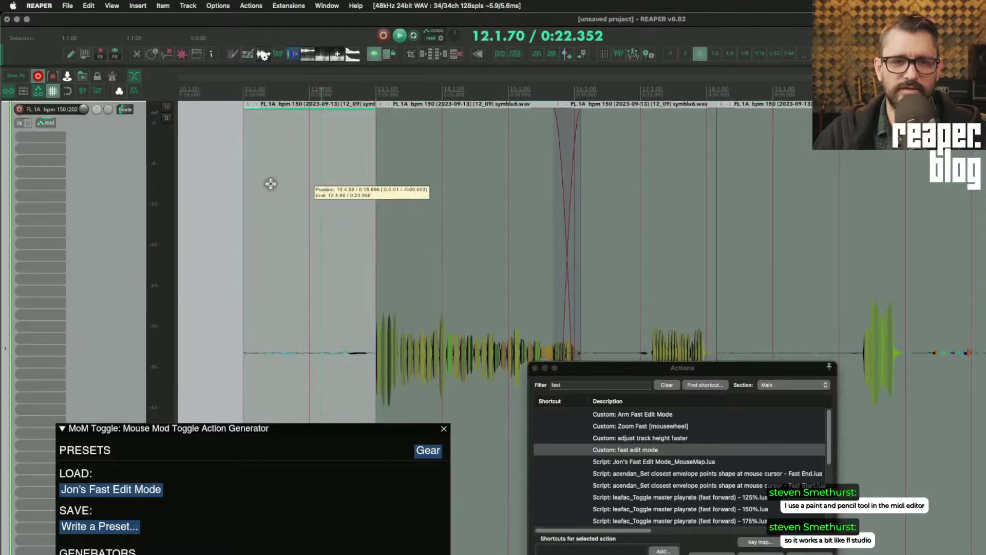
drag(341, 444, 287, 529)
drag(314, 468, 267, 470)
drag(500, 473, 434, 434)
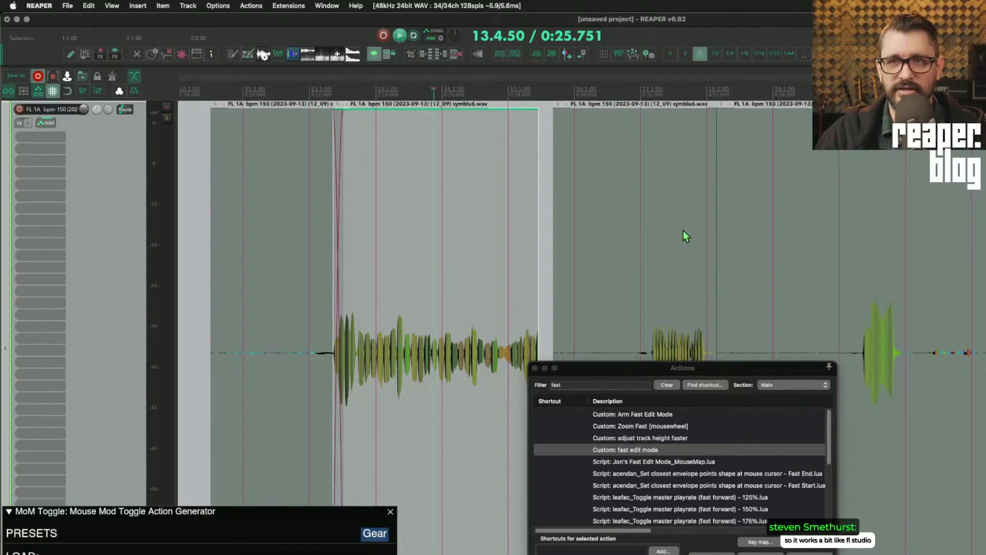
Make a time selection across the items and extend the item's start to reveal earlier audio
scroll(628, 320, down, 5)
mouse_move(333, 189)
mouse_down()
mouse_move(974, 341)
mouse_move(882, 337)
mouse_up()
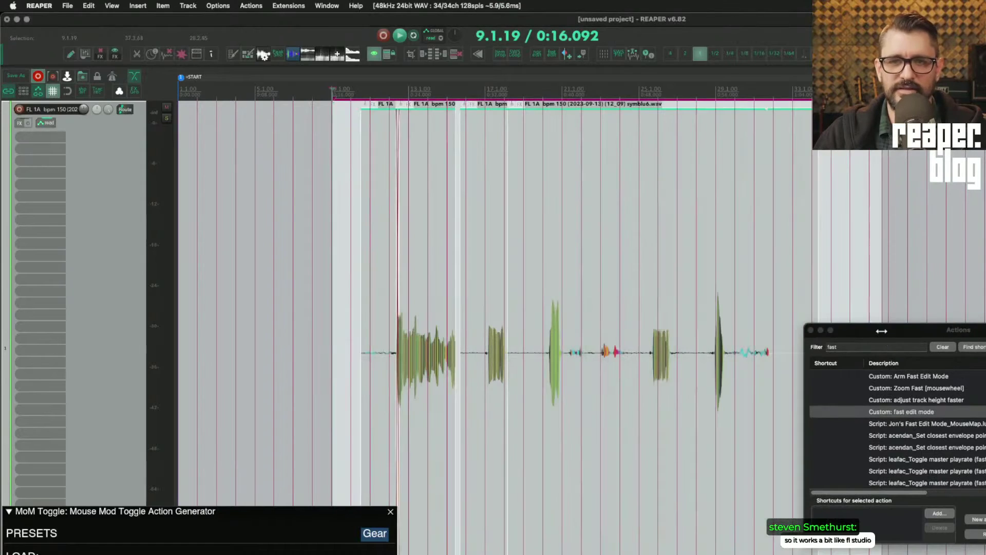
click(719, 209)
click(561, 246)
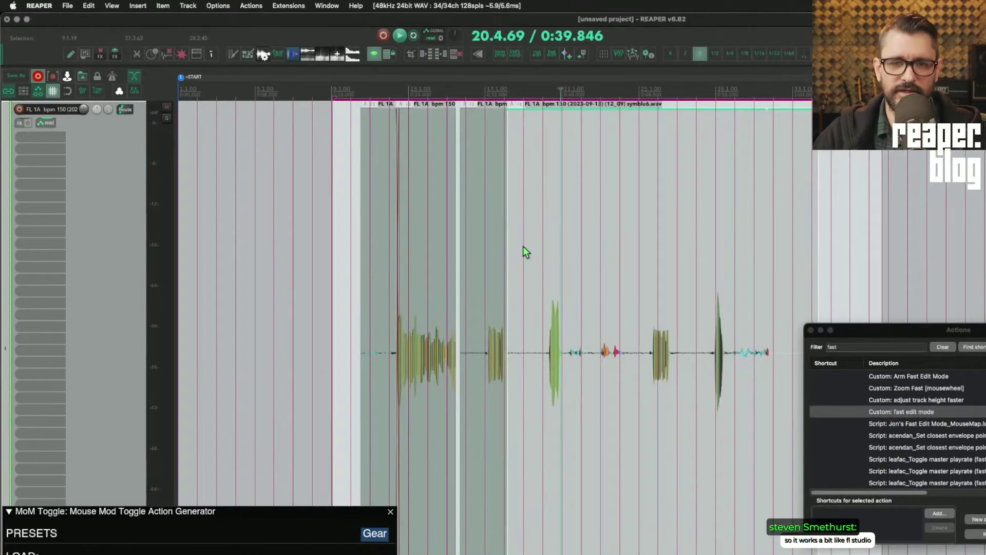
drag(511, 254, 213, 236)
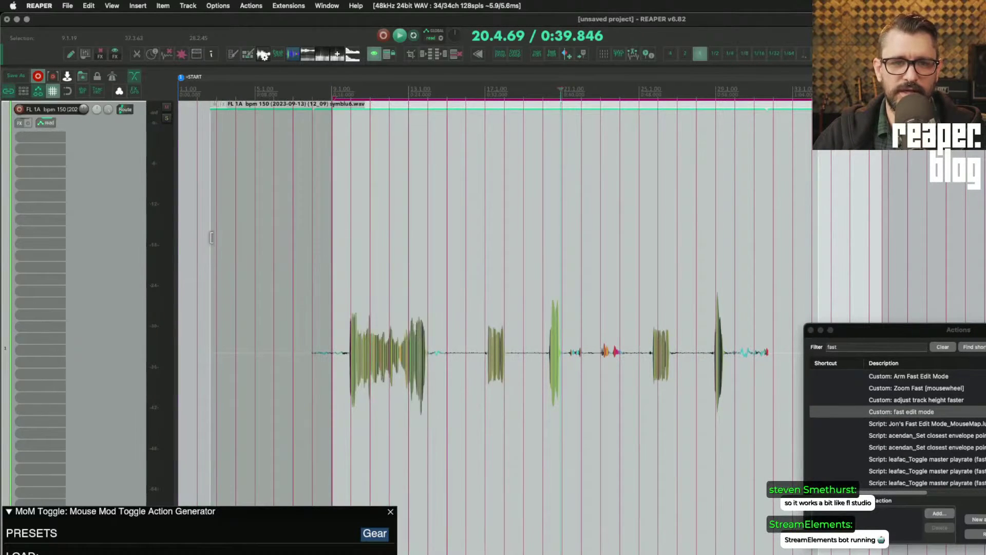
click(397, 240)
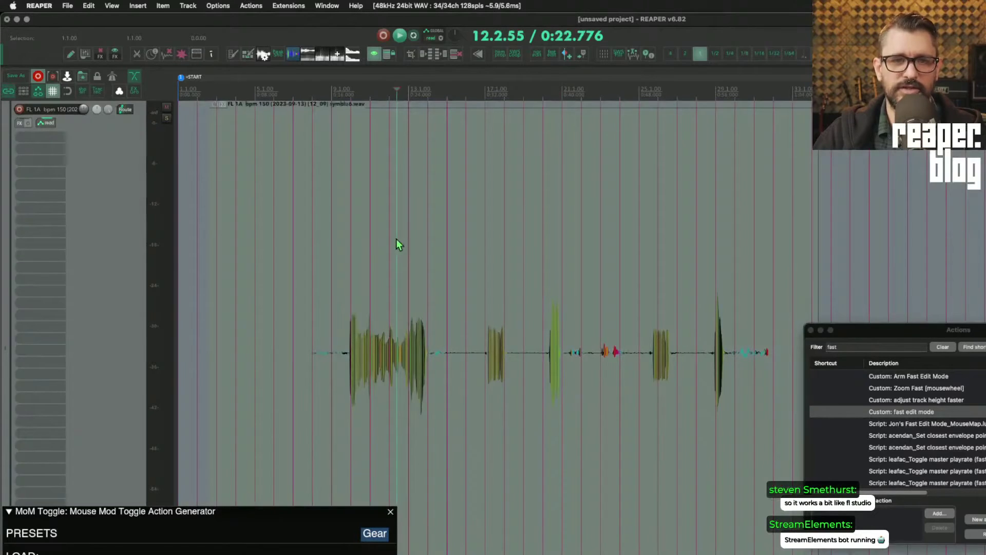
click(335, 242)
Trim the item's start and end, shift it slightly later, and bring the Actions and MoM Toggle windows into view
click(311, 310)
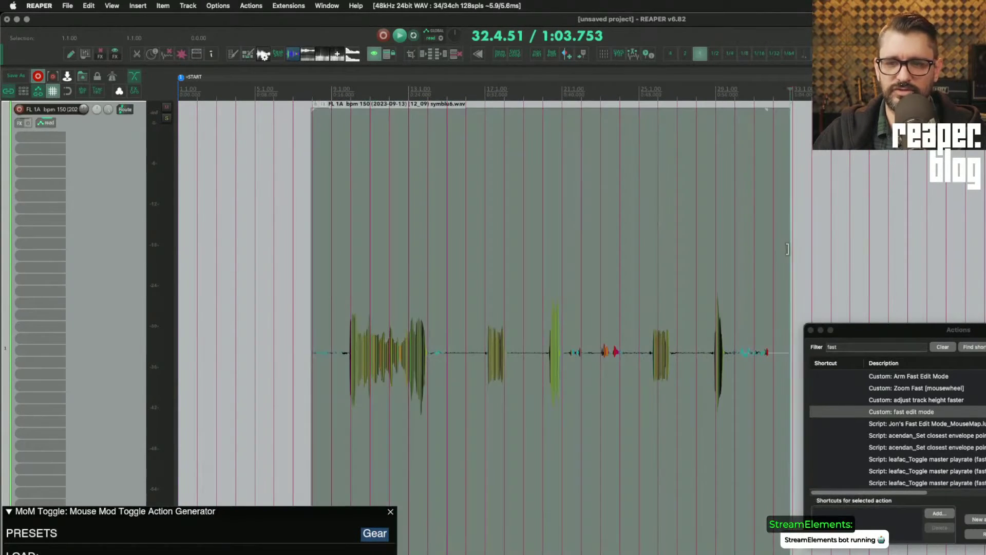
click(789, 247)
click(696, 240)
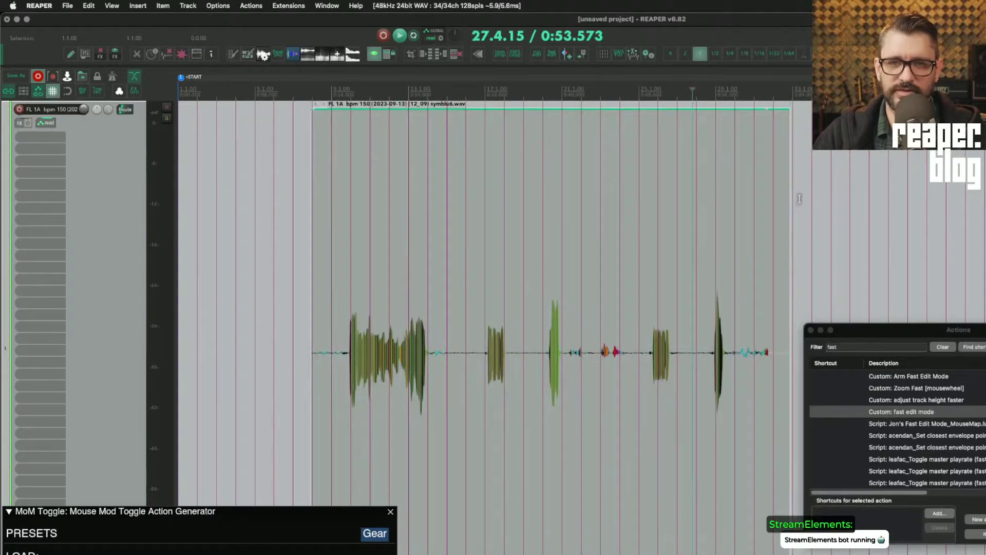
drag(786, 200, 767, 201)
click(517, 181)
drag(516, 186, 536, 193)
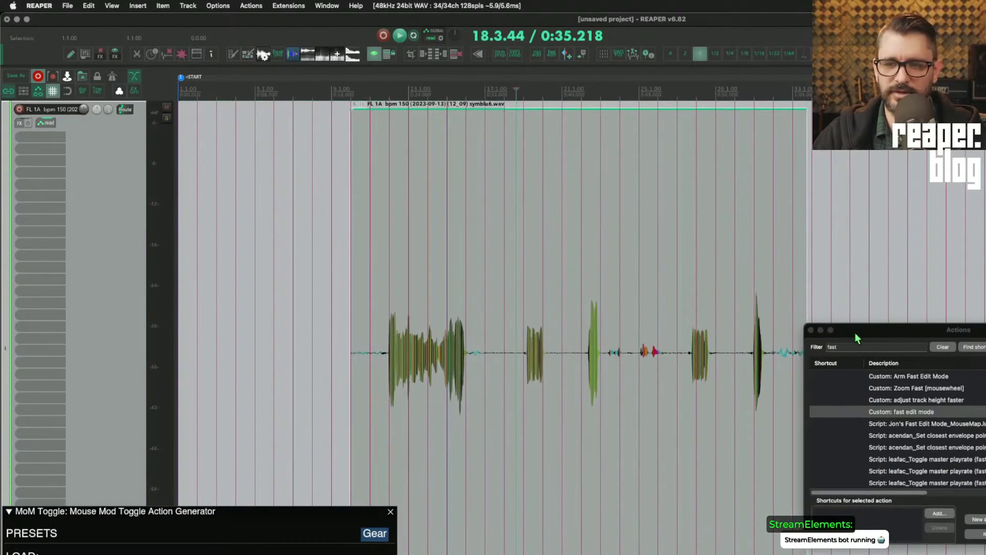
drag(856, 338, 723, 271)
drag(250, 511, 296, 349)
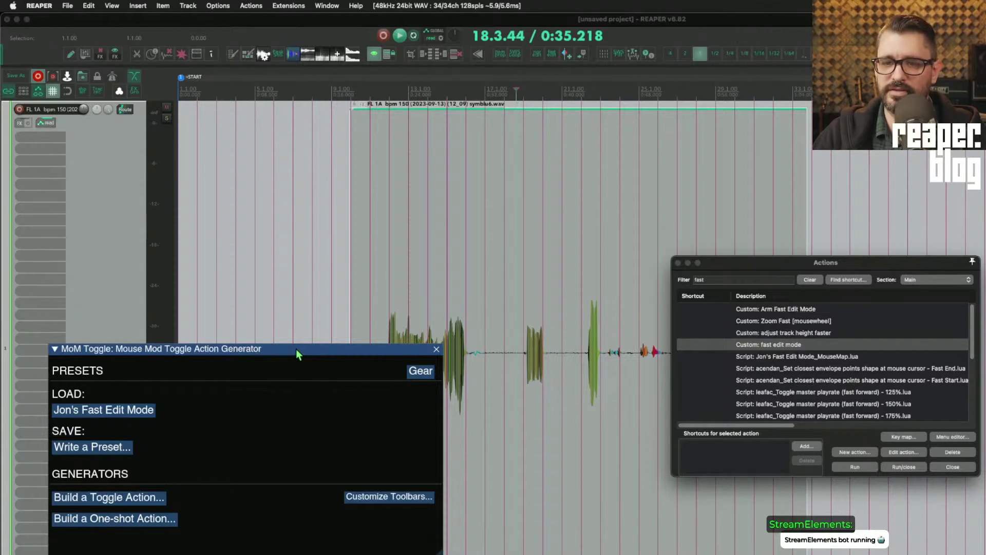
With fast edit mode switched on, split the audio item at three points between bars 19 and 24
drag(296, 352, 371, 343)
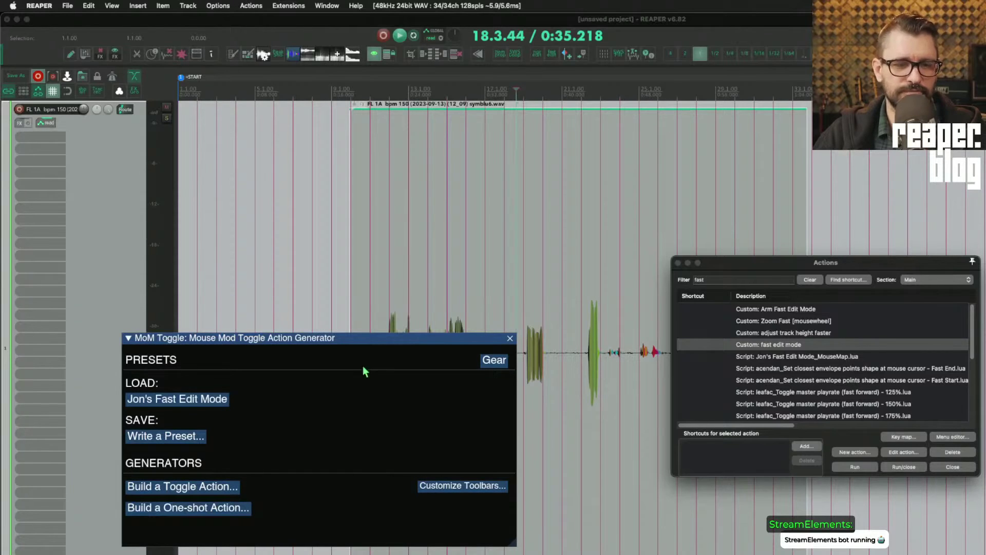
click(427, 232)
click(553, 54)
click(552, 216)
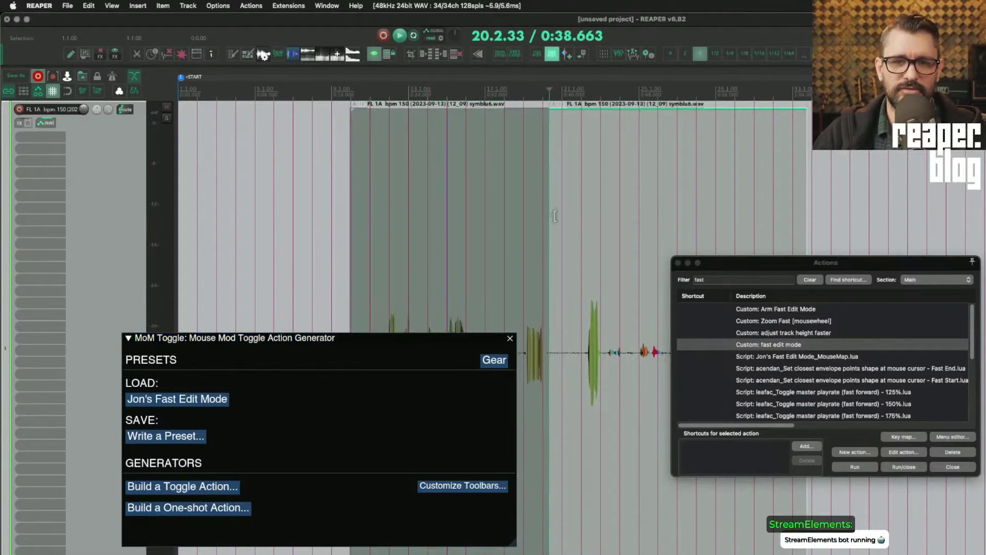
click(584, 214)
click(635, 218)
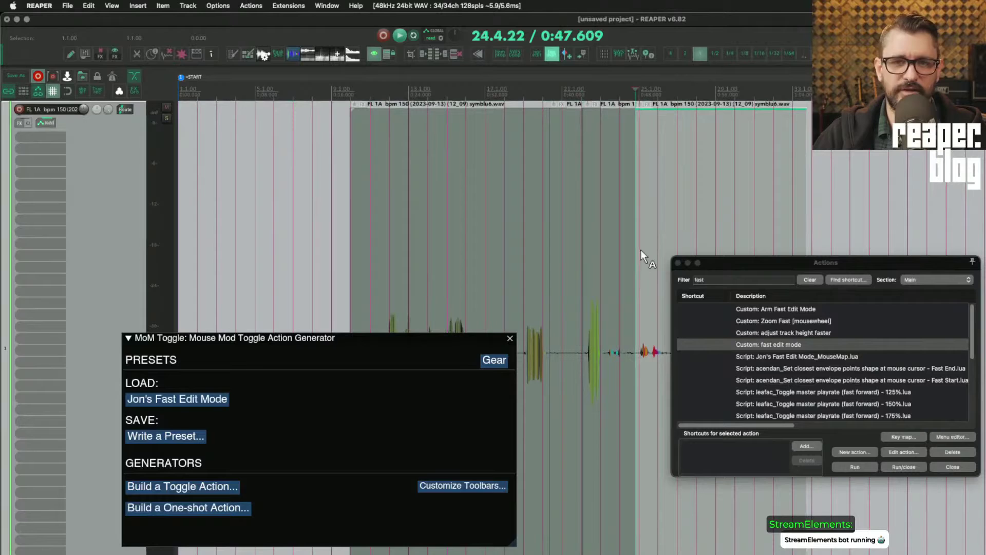
Turn fast edit mode off and select the first part of the split item
click(537, 54)
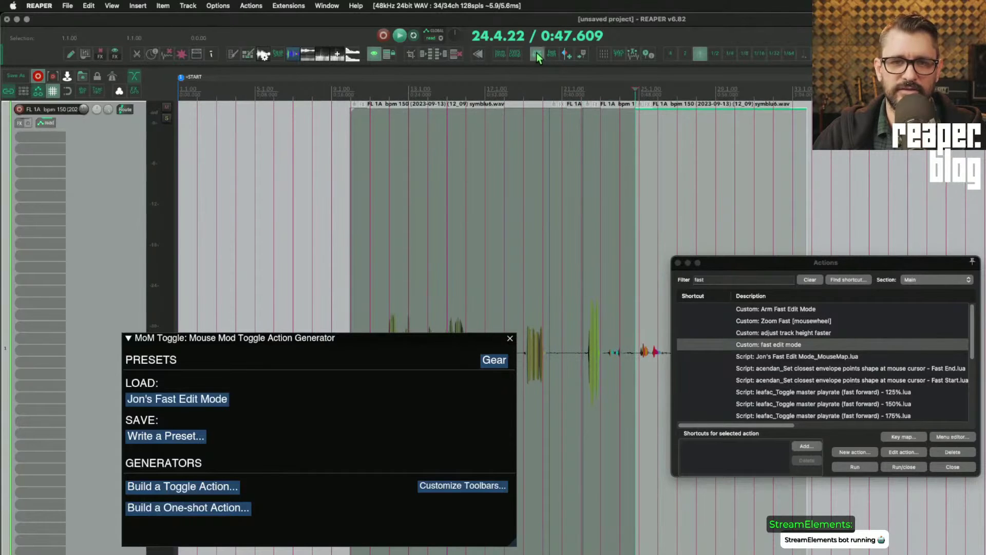
click(482, 238)
click(529, 329)
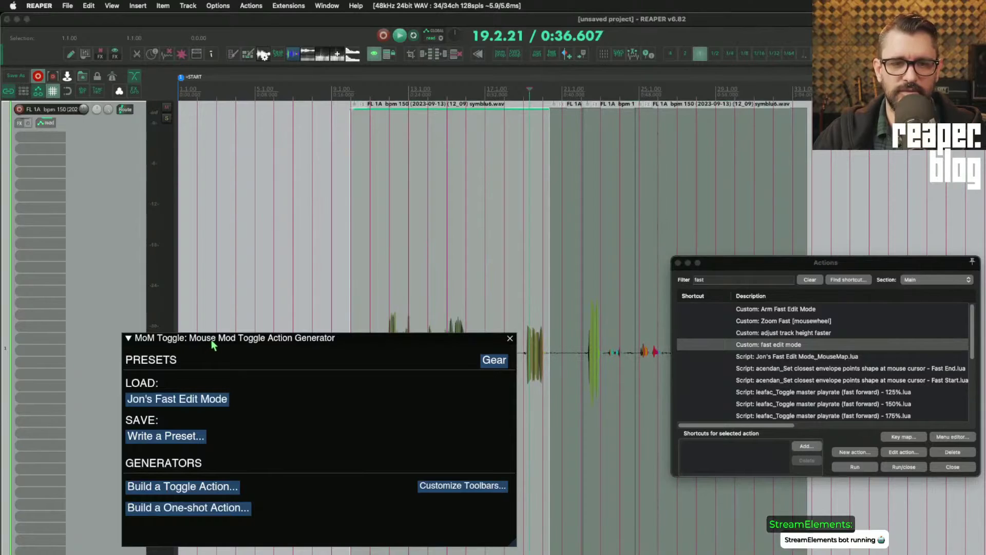
drag(211, 340, 187, 246)
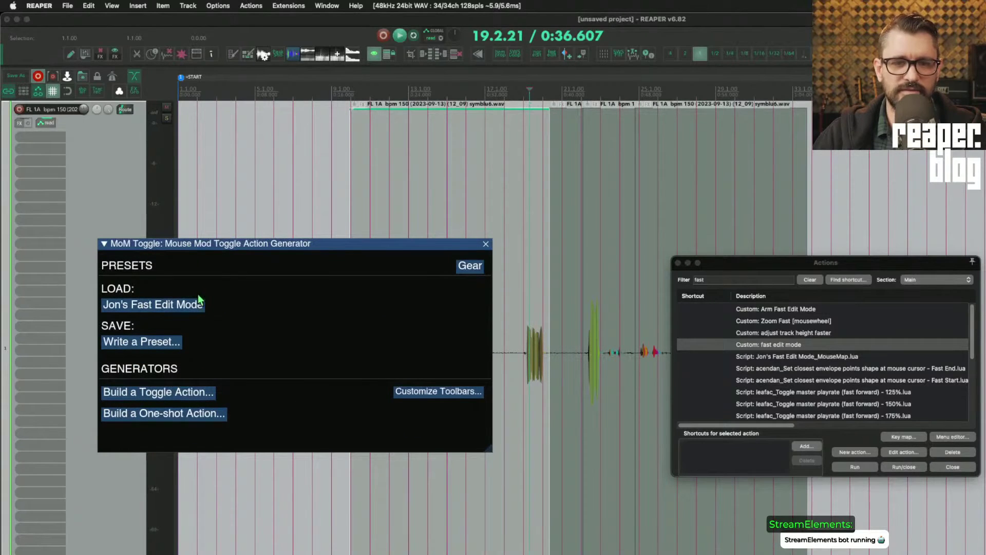
Replace the Actions list filter text with 'left click default item'
drag(806, 263, 365, 133)
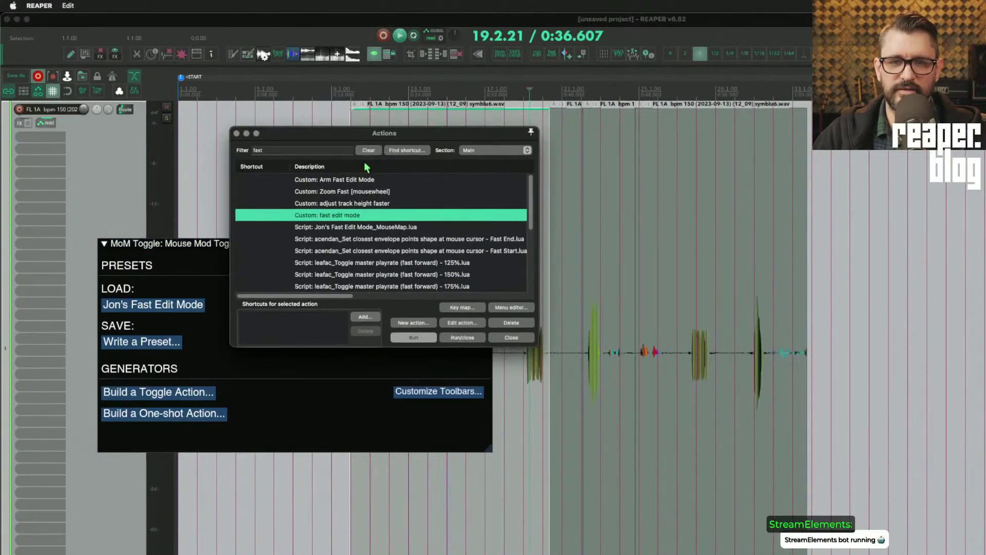
click(332, 152)
key(super+a)
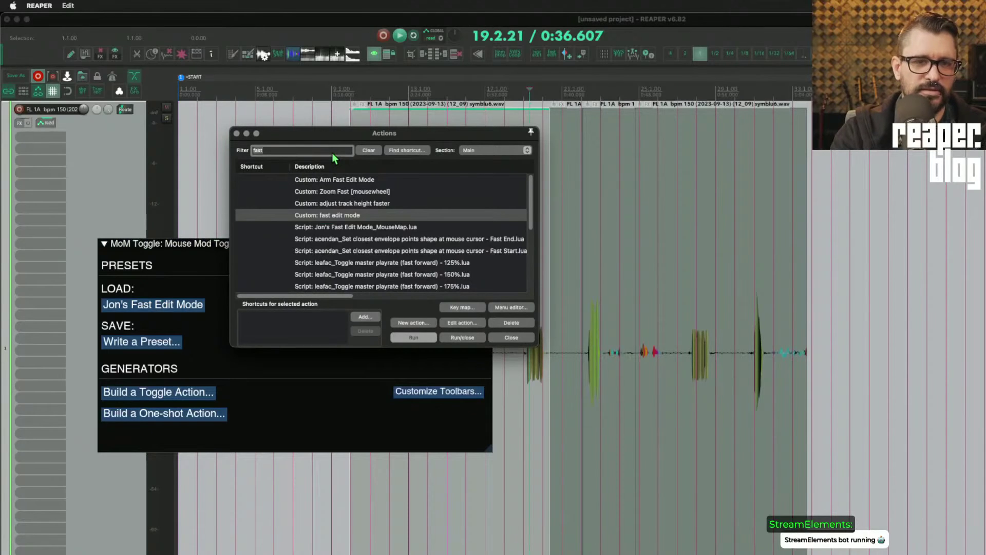
text(lef)
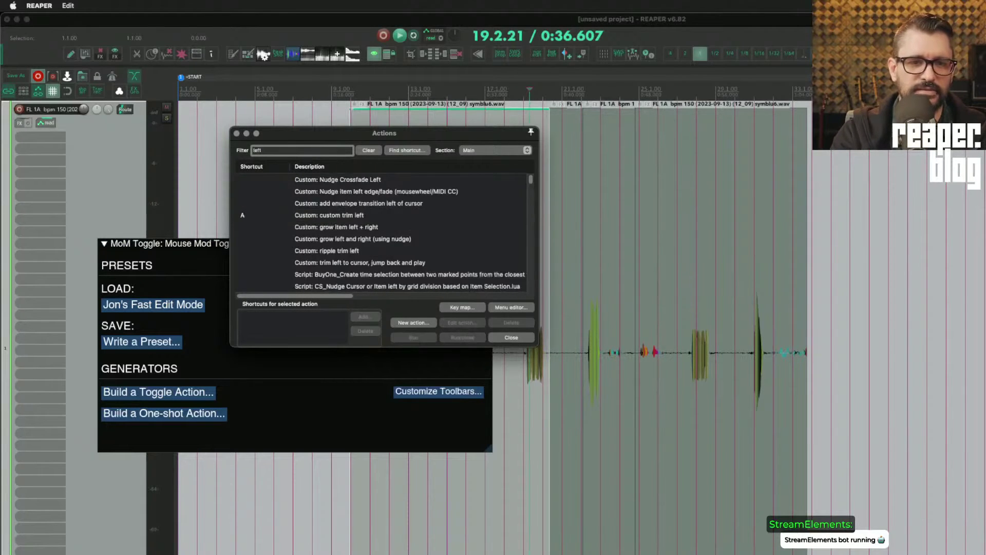
text(t click )
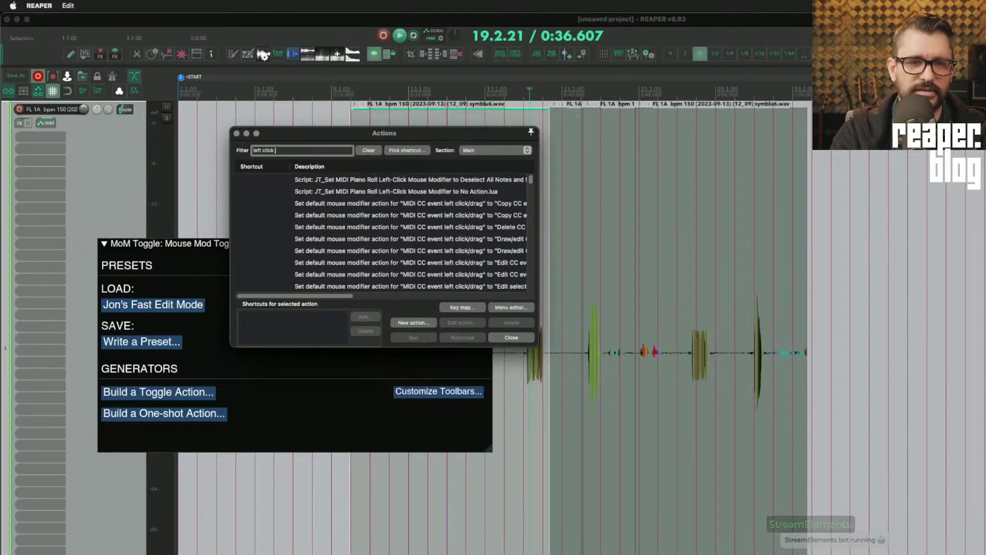
text(default)
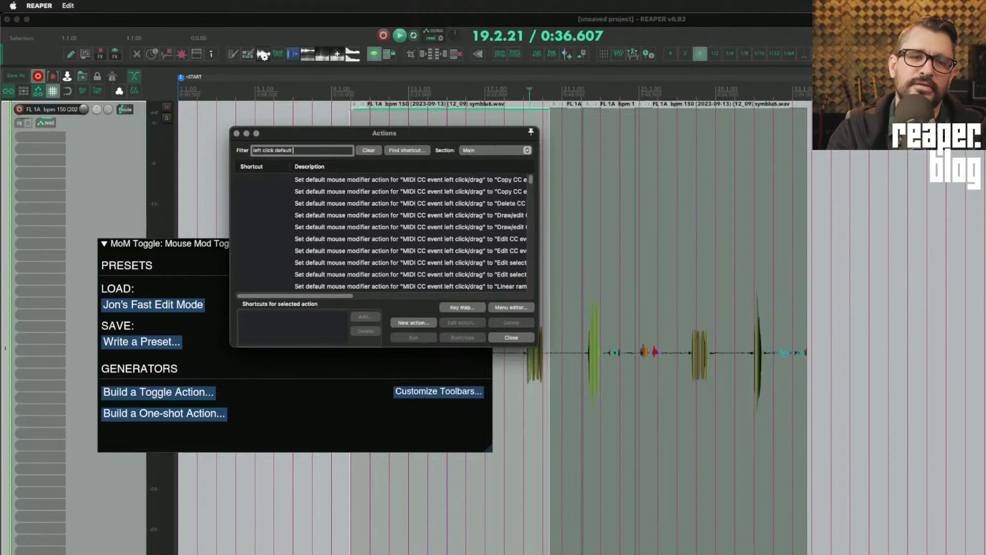
text( item)
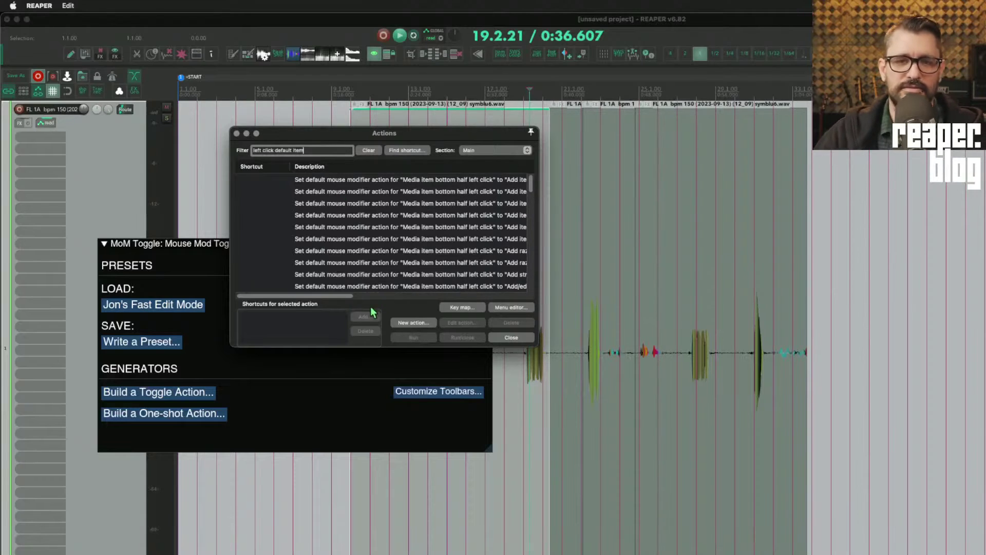
Browse the filtered results, select a toggle item selection action, and bring MoM Toggle forward
drag(331, 296, 399, 295)
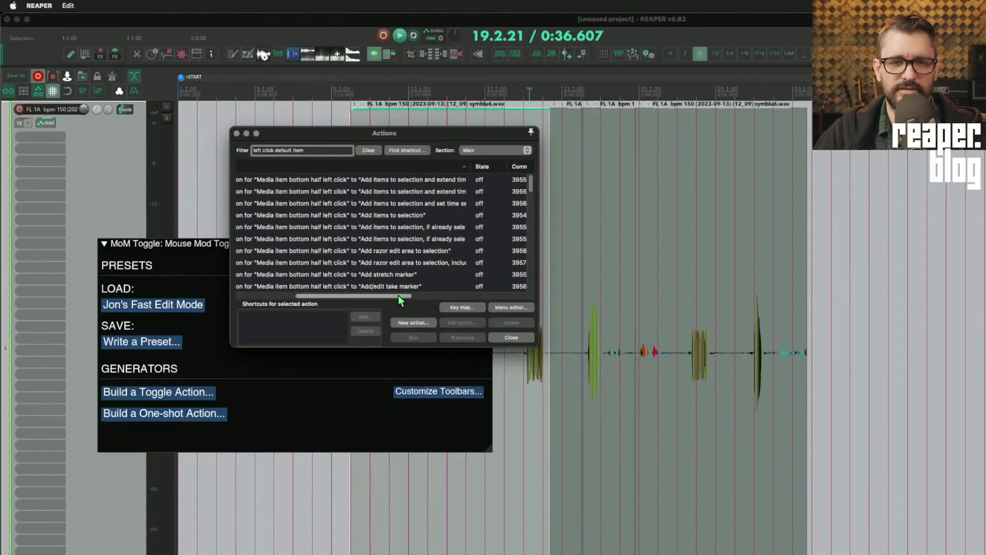
scroll(454, 244, down, 4)
scroll(455, 255, down, 4)
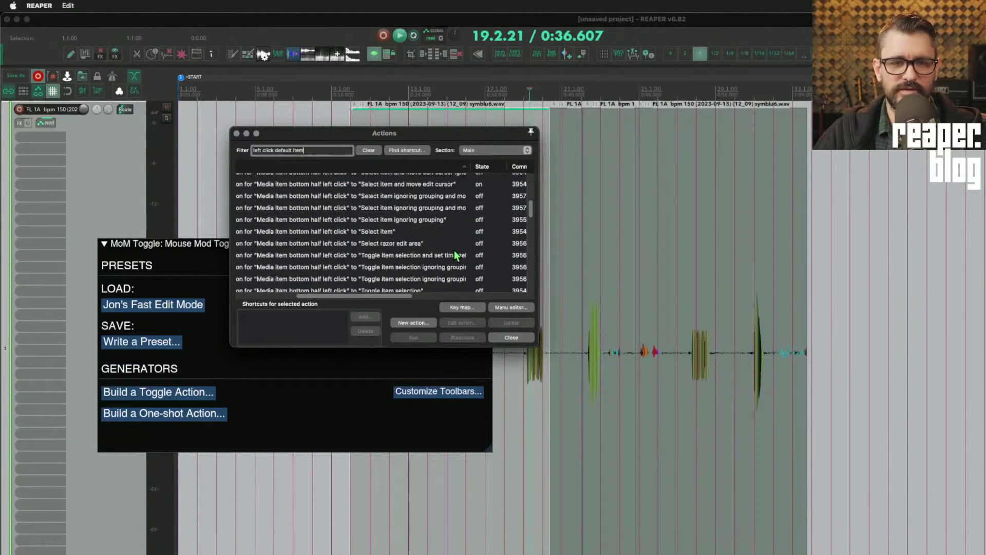
scroll(440, 251, down, 2)
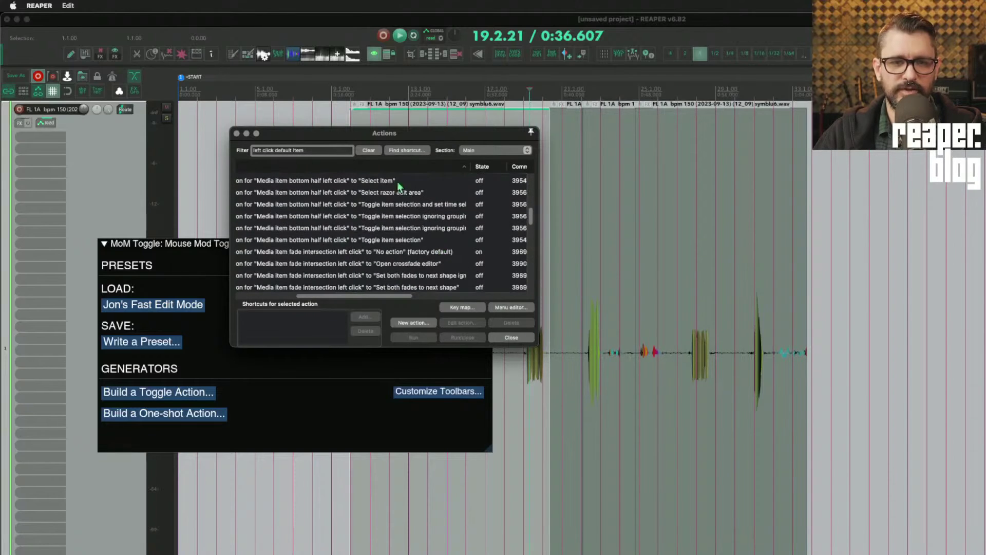
click(414, 216)
drag(406, 134, 768, 232)
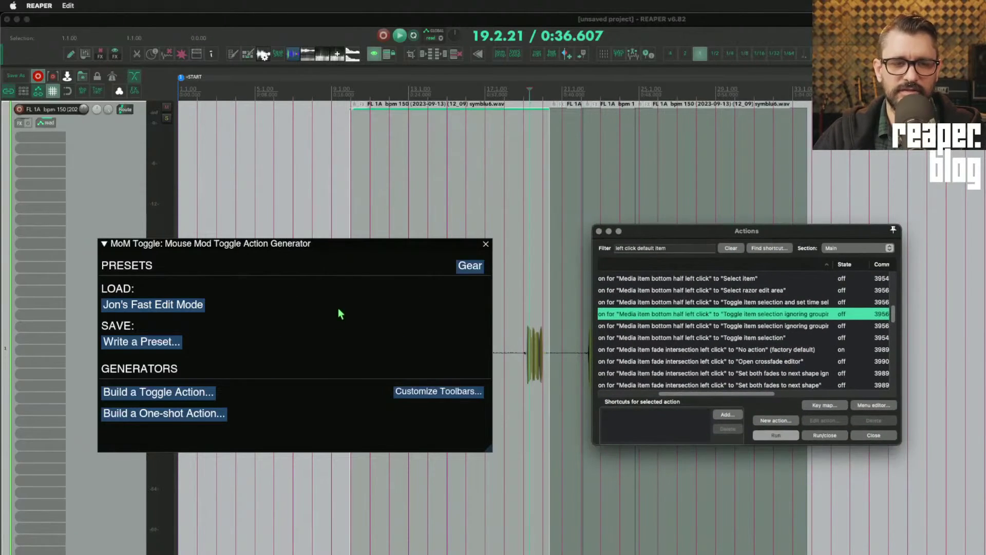
click(333, 274)
In MoM Toggle, load the fast edit mode preset, then the default mouse modifier preset
click(188, 308)
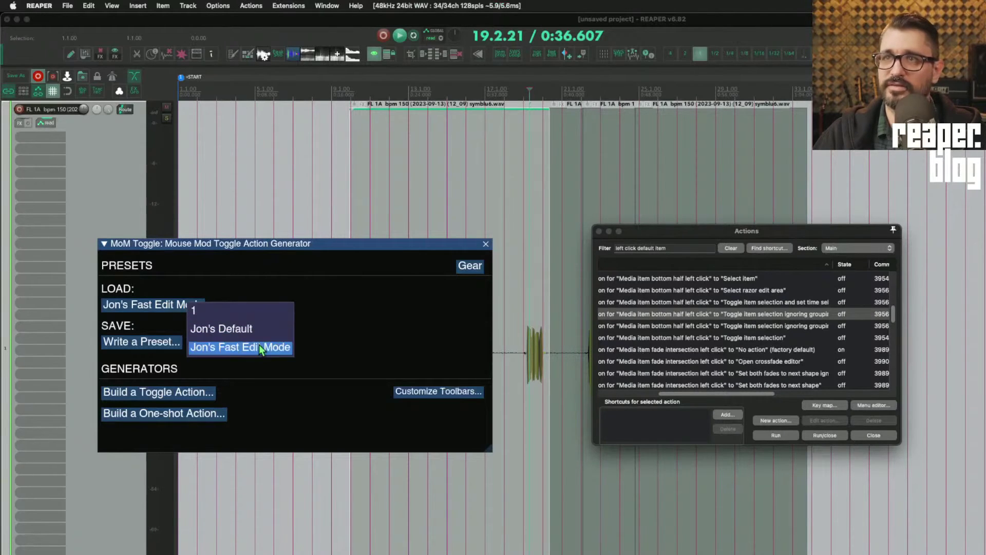
click(259, 347)
click(194, 307)
click(241, 329)
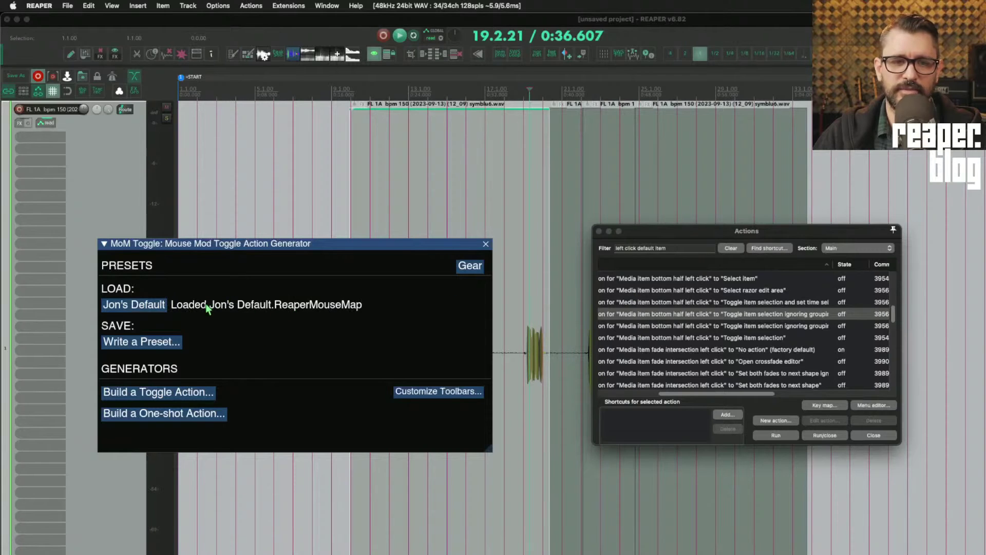
Place the edit cursor in the arrangement and close the Actions and MoM Toggle windows
click(466, 175)
drag(700, 231, 647, 252)
click(547, 251)
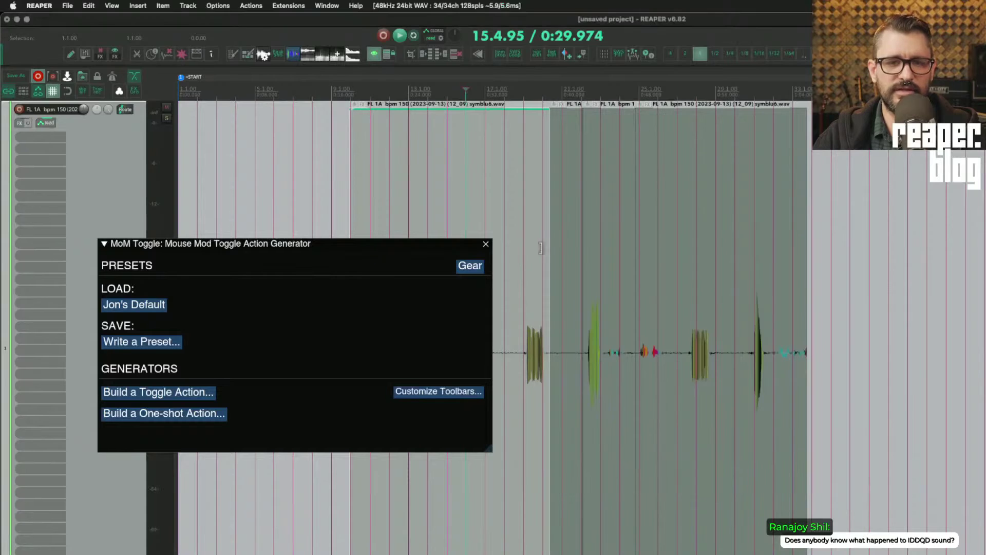
click(486, 245)
click(504, 251)
click(505, 249)
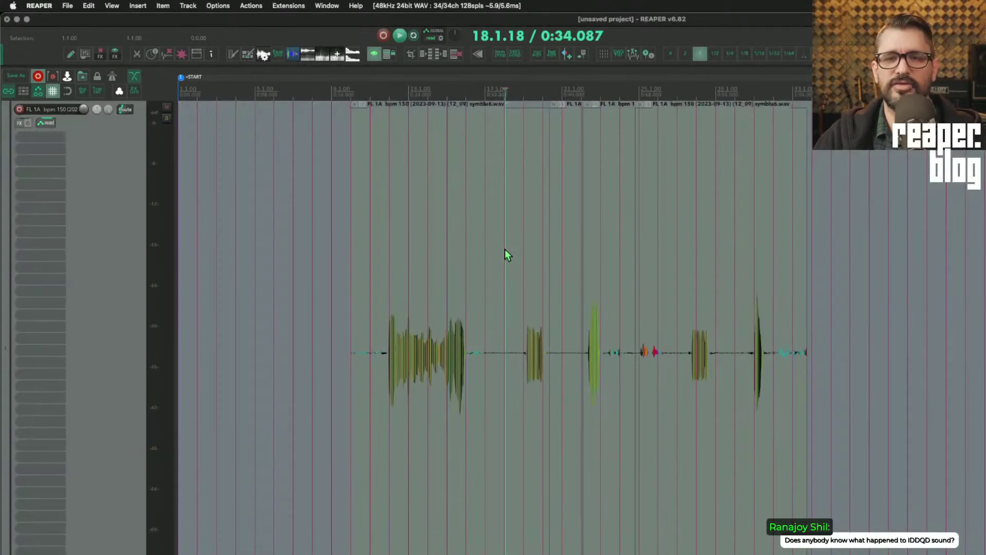